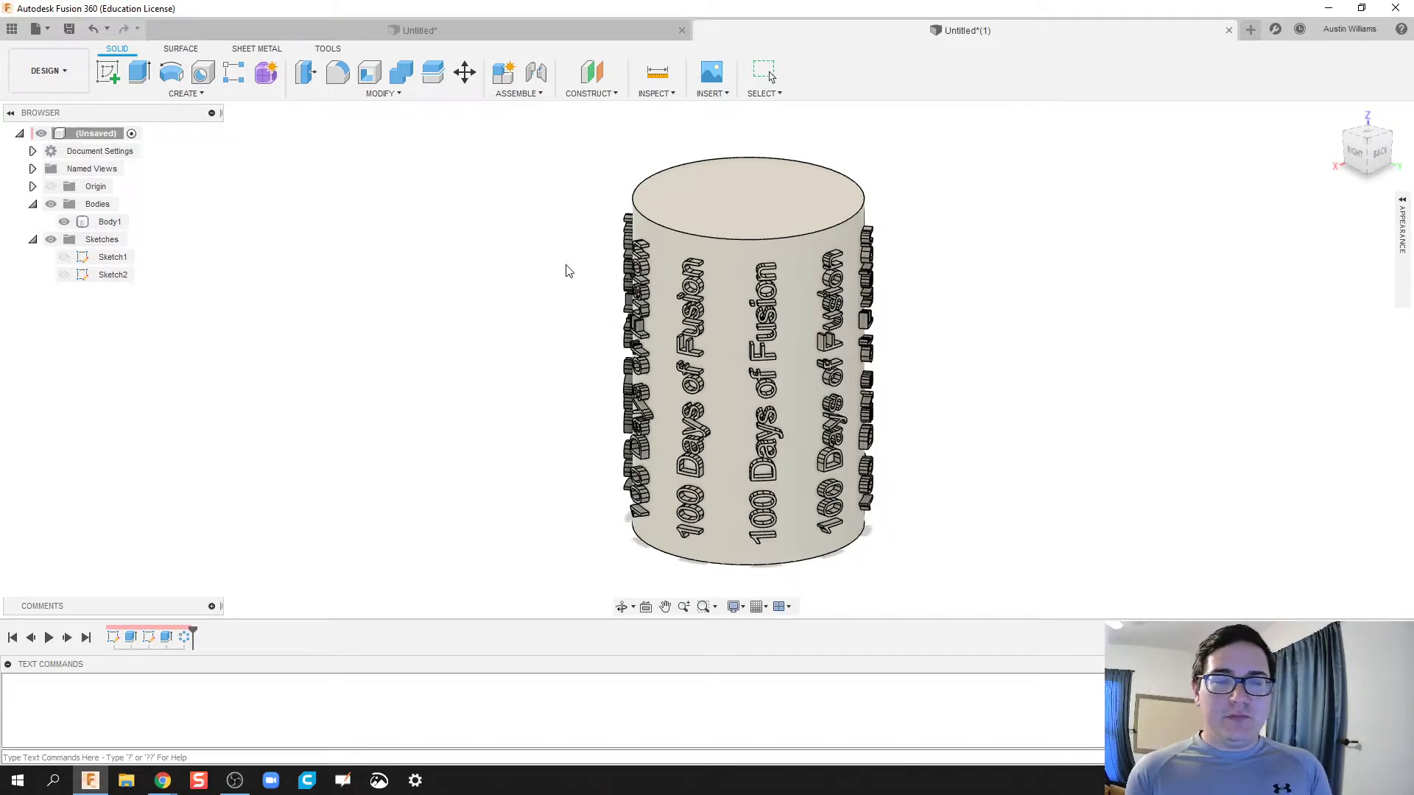
Inspect the cylinder from above and the side, then open a new blank design.
key(Escape)
shift+middle_drag(570, 264, 553, 353)
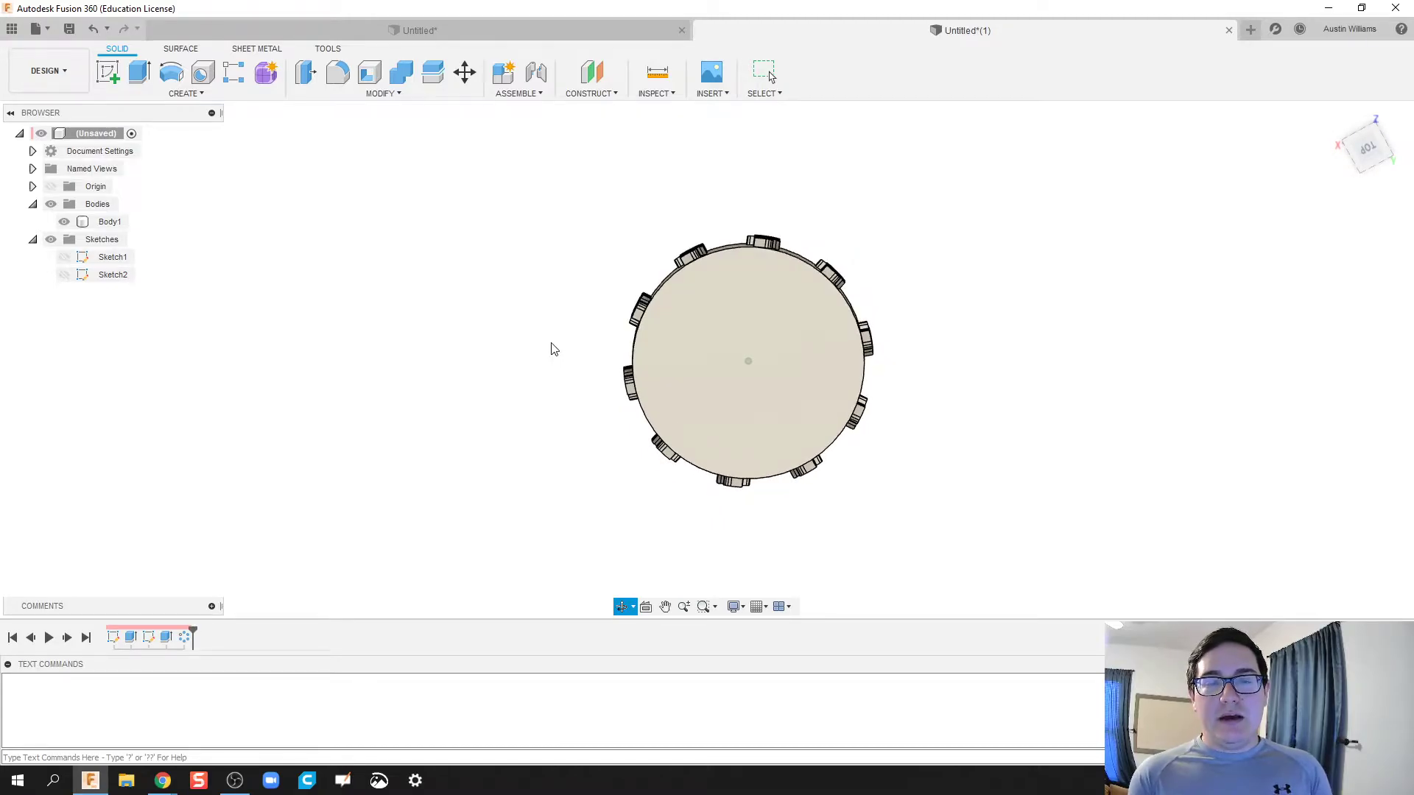
key(Escape)
scroll(735, 305, up, 3)
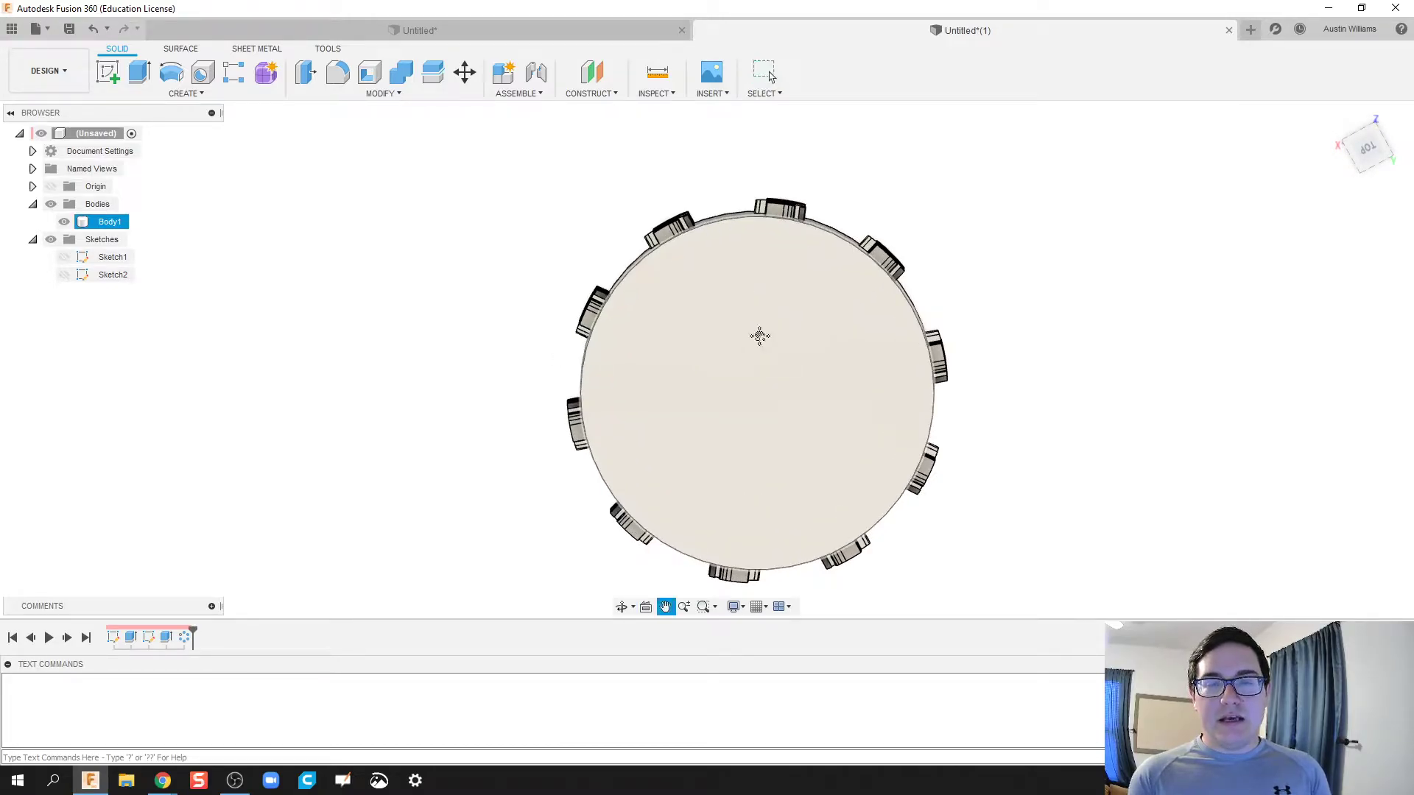
shift+middle_drag(752, 296, 761, 328)
key(Escape)
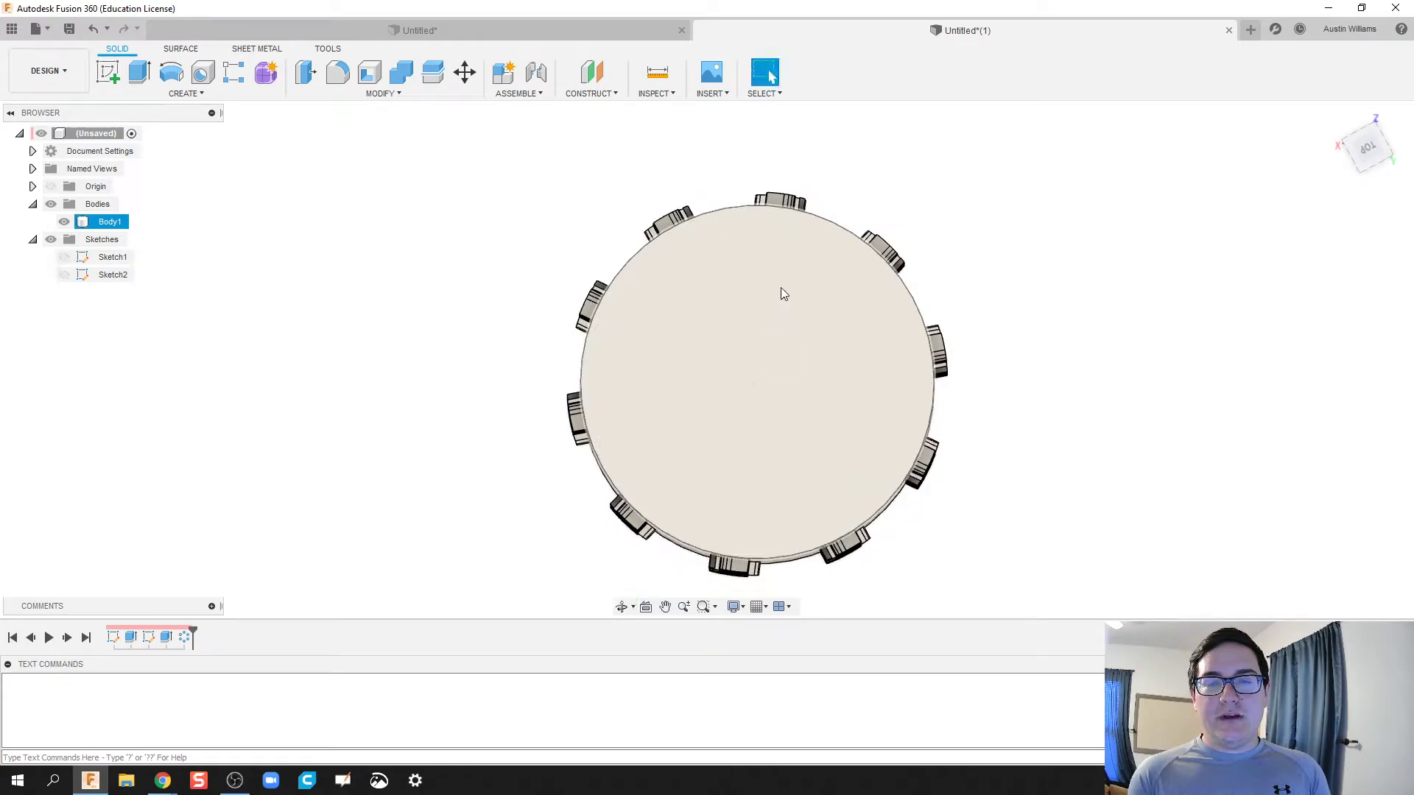
scroll(781, 227, up, 3)
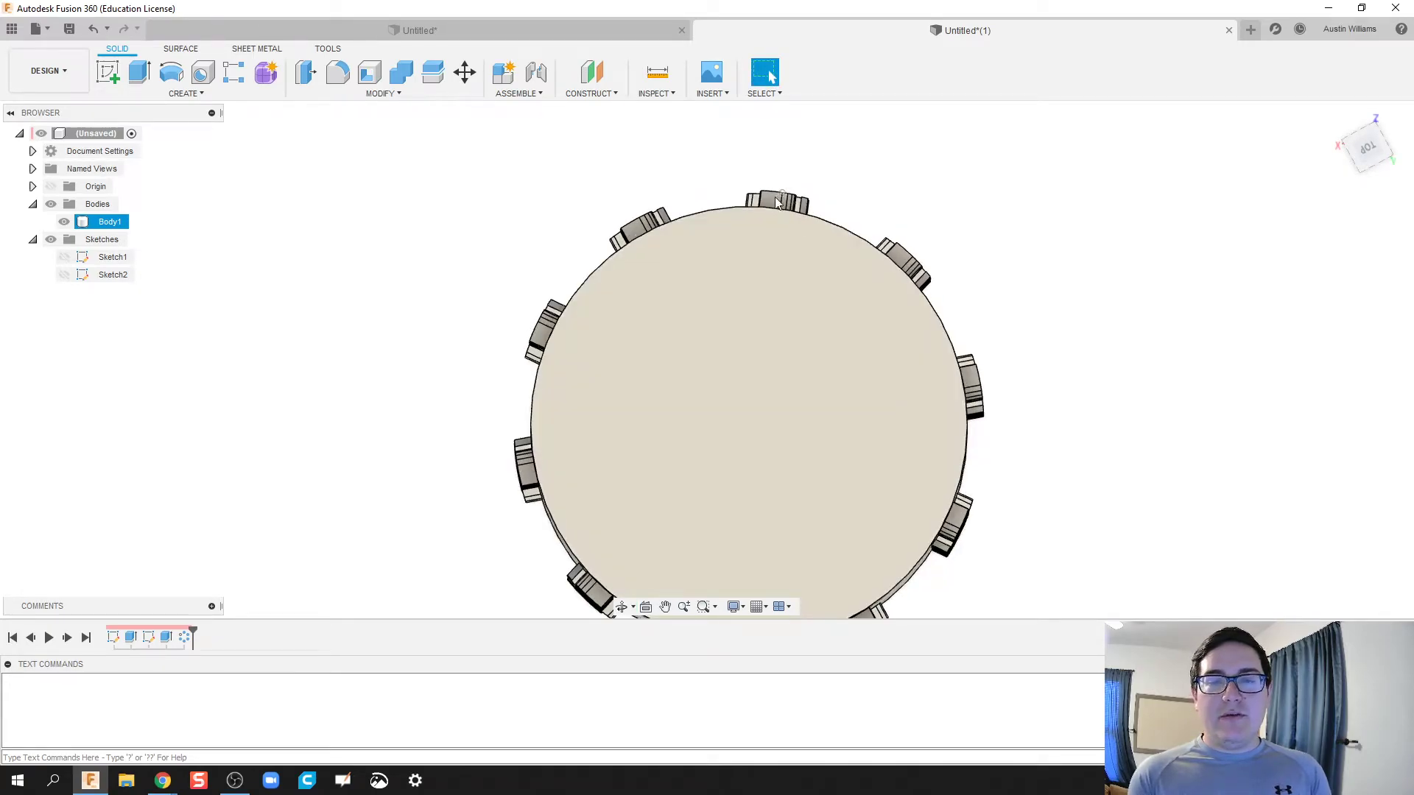
scroll(810, 225, up, 2)
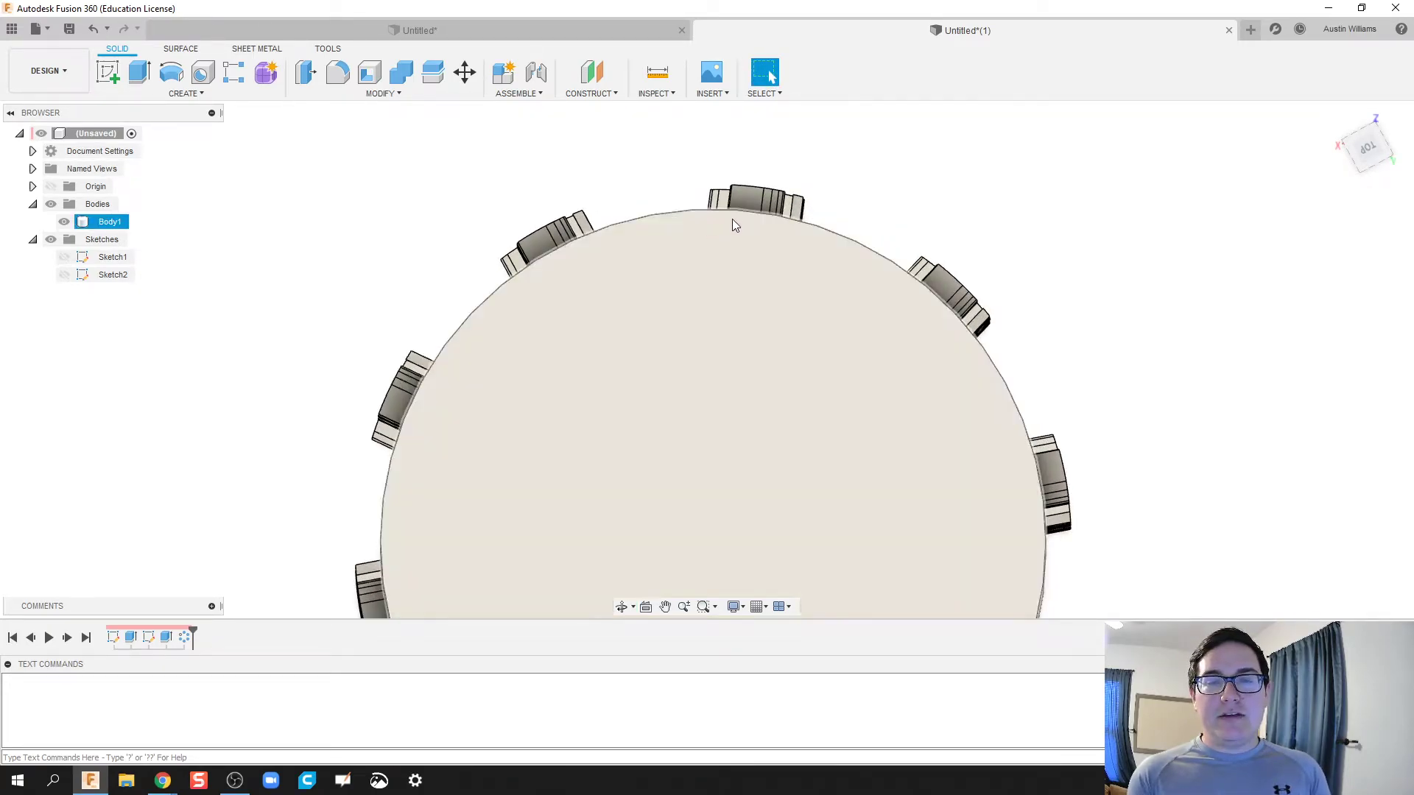
scroll(803, 235, down, 3)
mouse_move(1125, 450)
shift+middle_down()
mouse_move(1080, 234)
mouse_move(970, 336)
shift+middle_up()
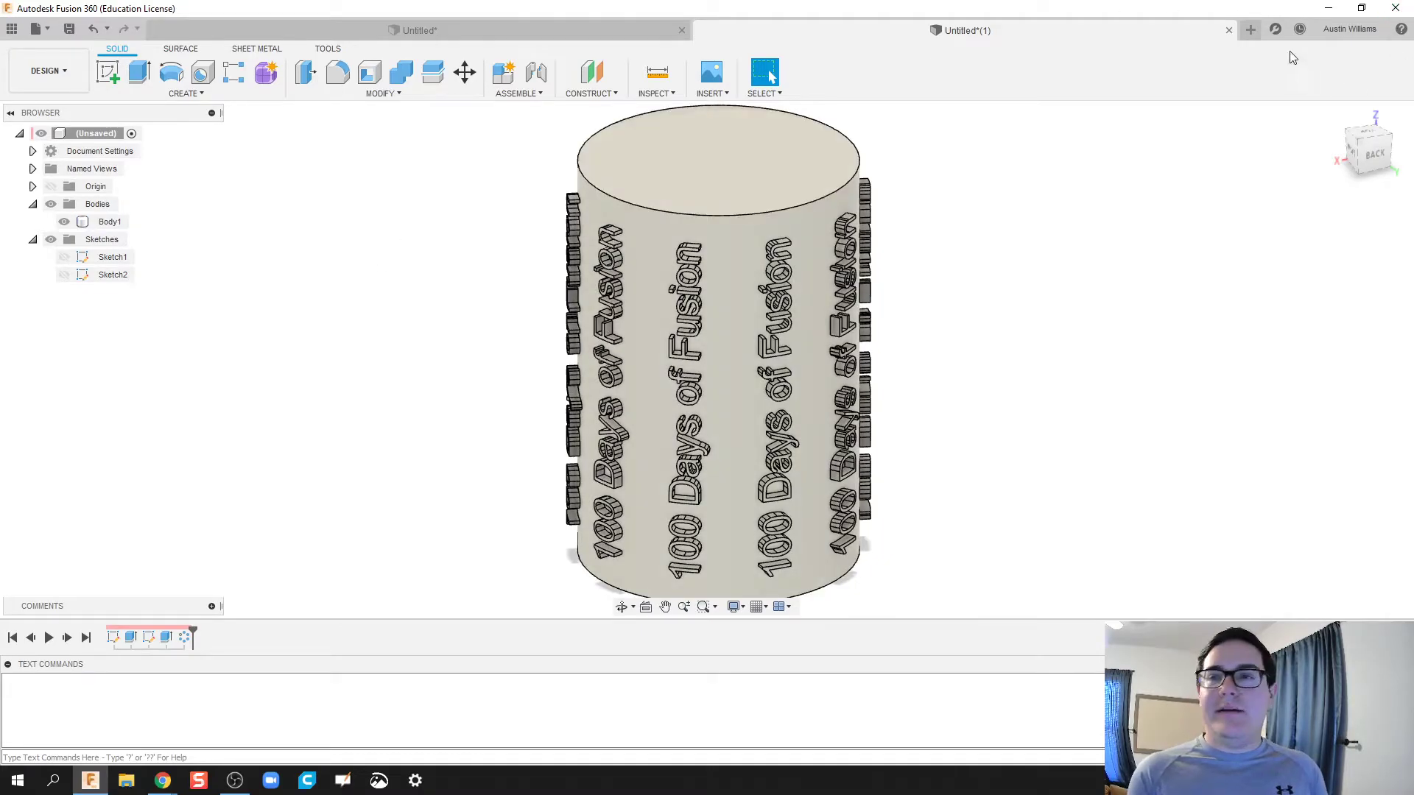
click(1251, 29)
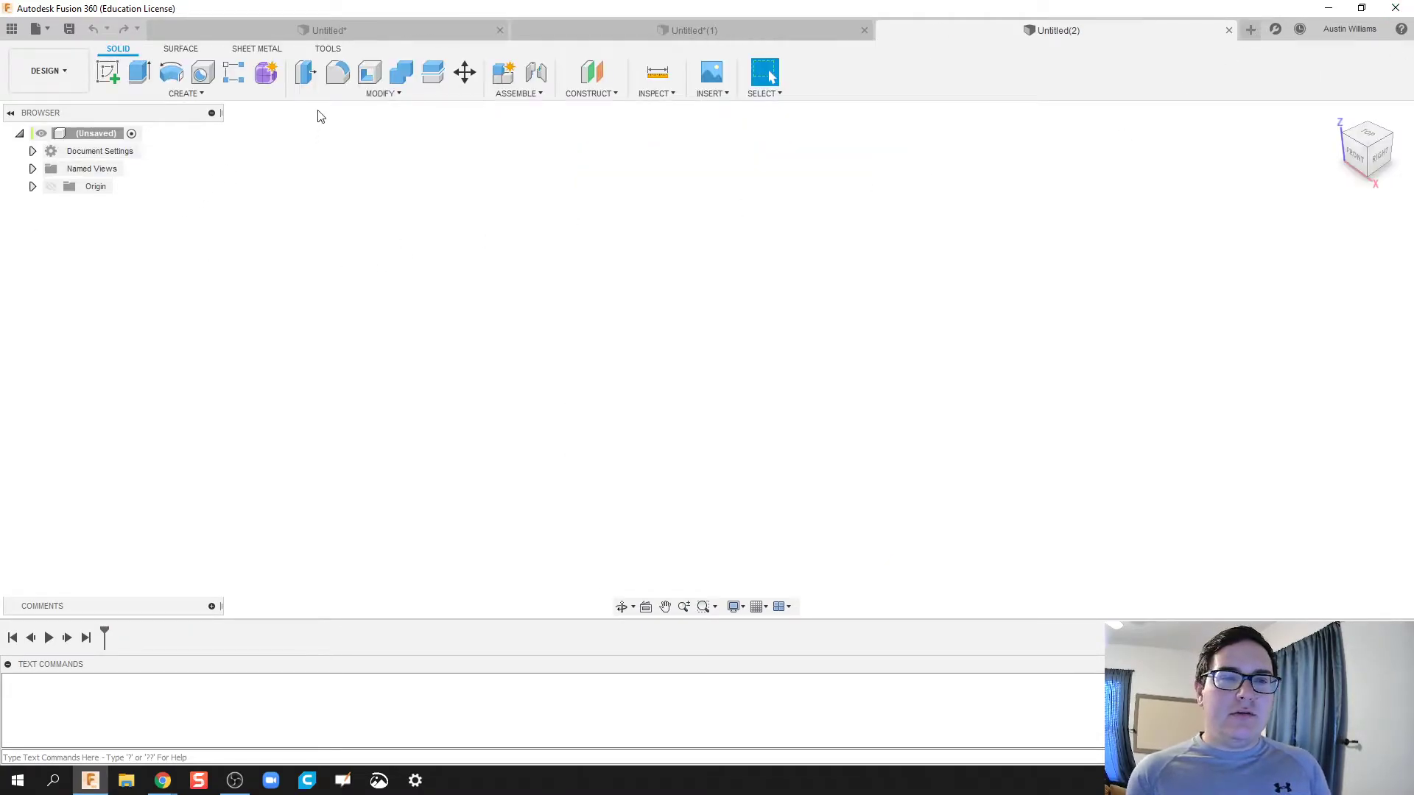
Fit the three-cylinder ABC design in view, then close it without saving.
click(492, 31)
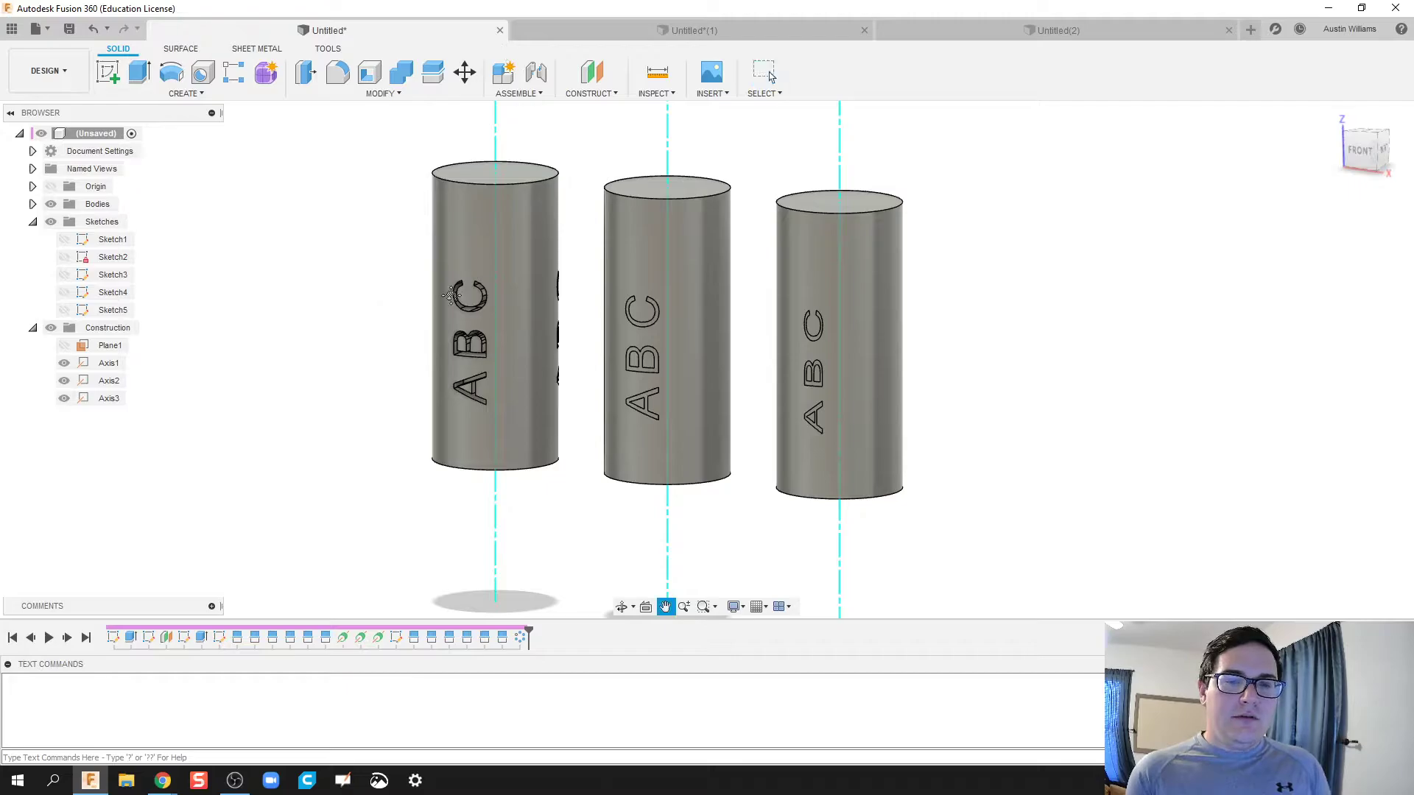
key(F6)
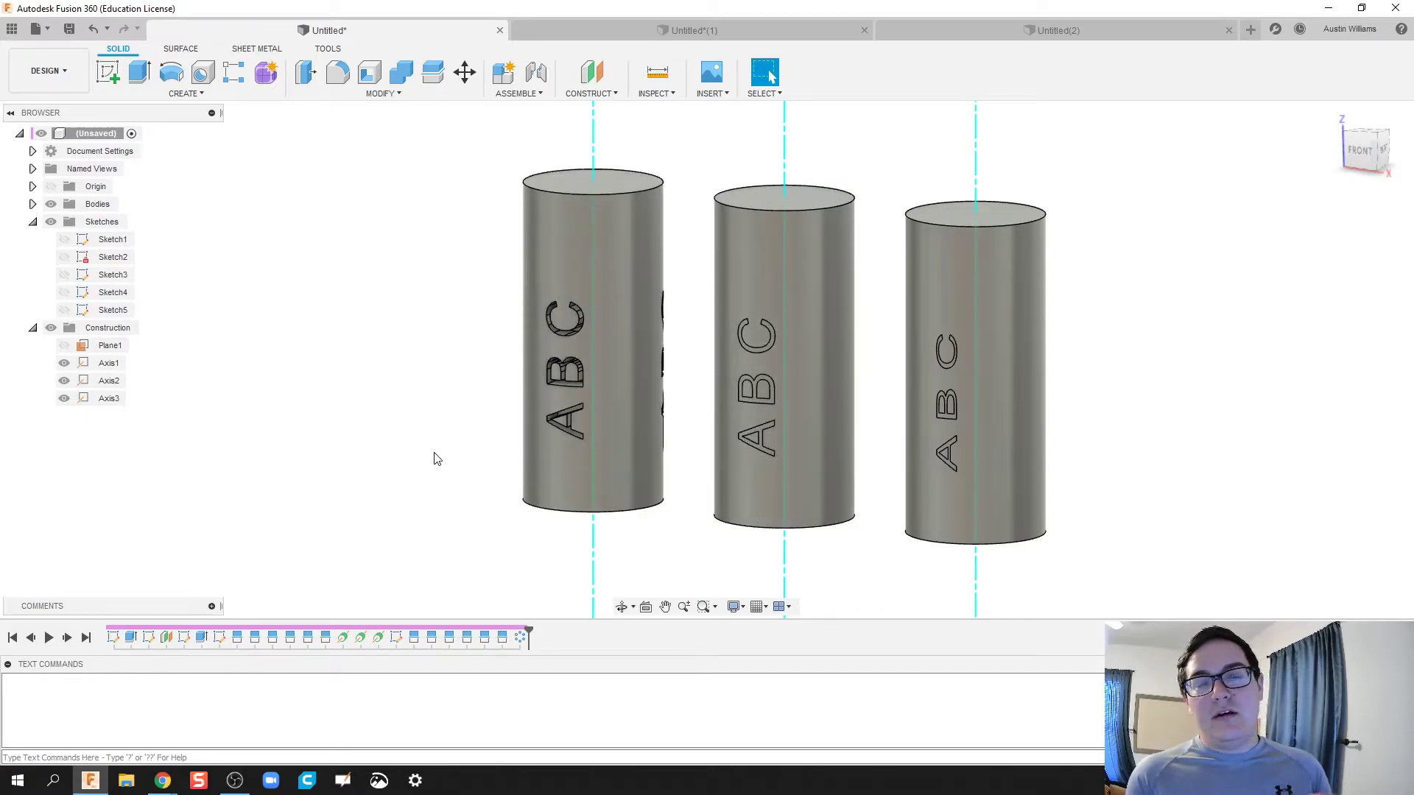
scroll(435, 454, down, 2)
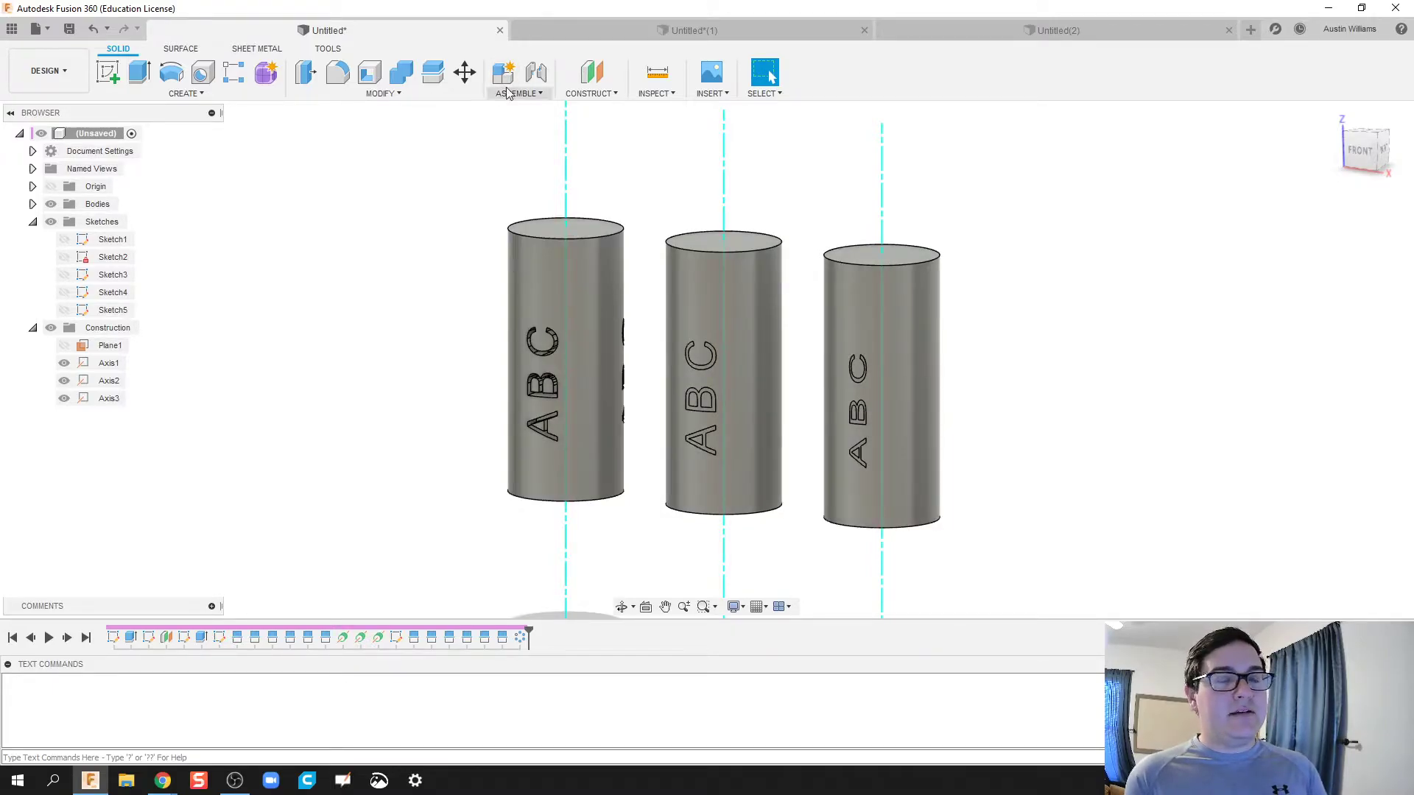
click(500, 31)
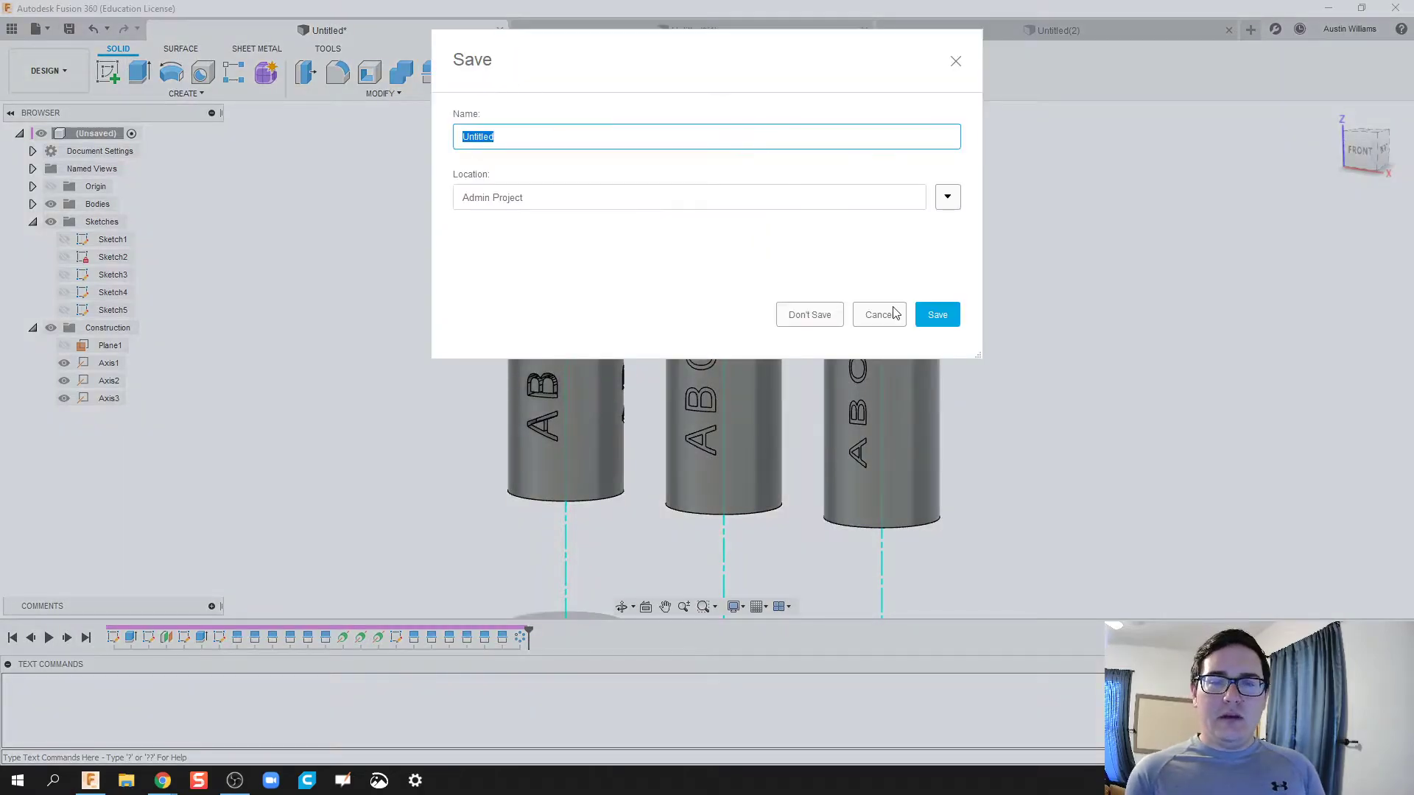
click(792, 313)
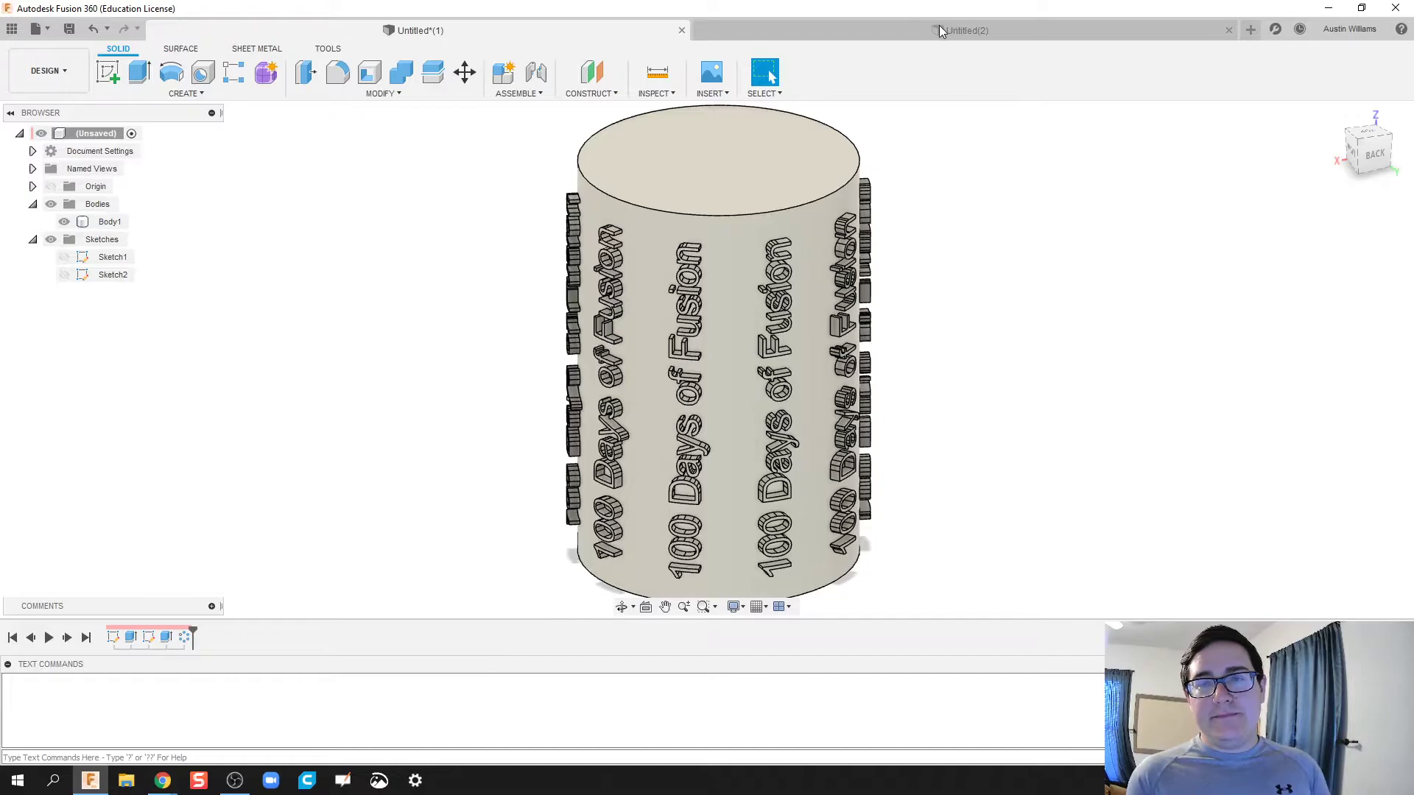
In the new design, sketch a circle centred at the origin on the XY plane.
click(939, 30)
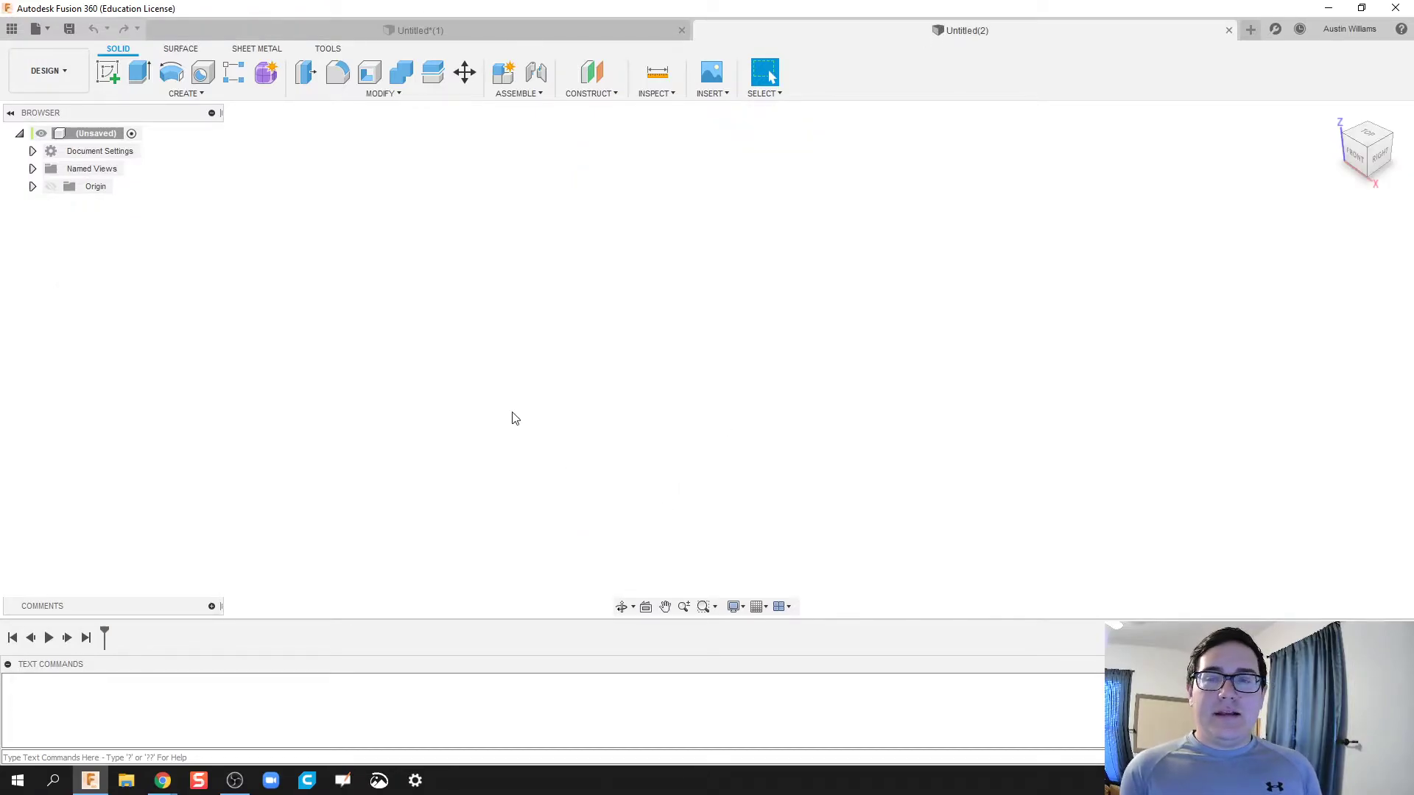
click(107, 72)
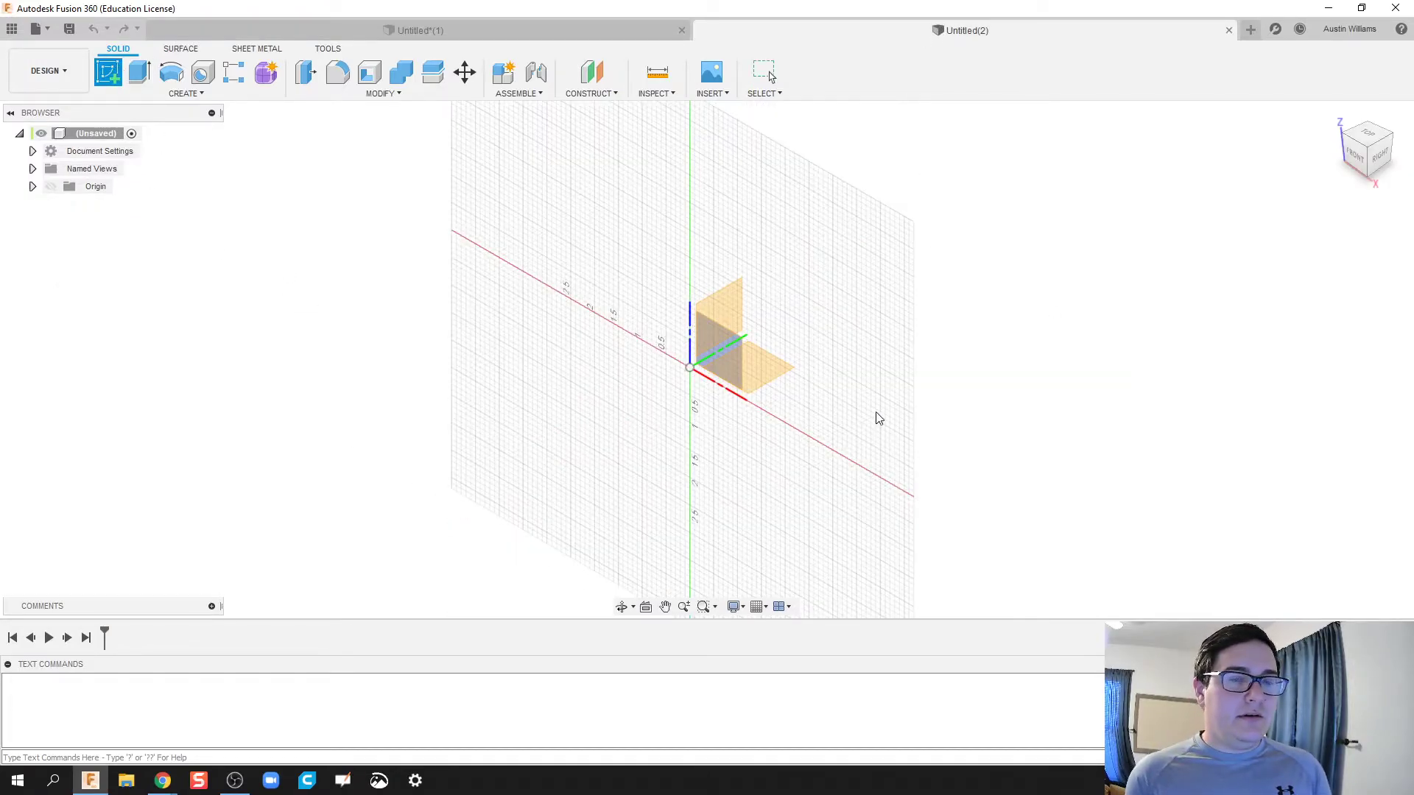
click(746, 365)
key(c)
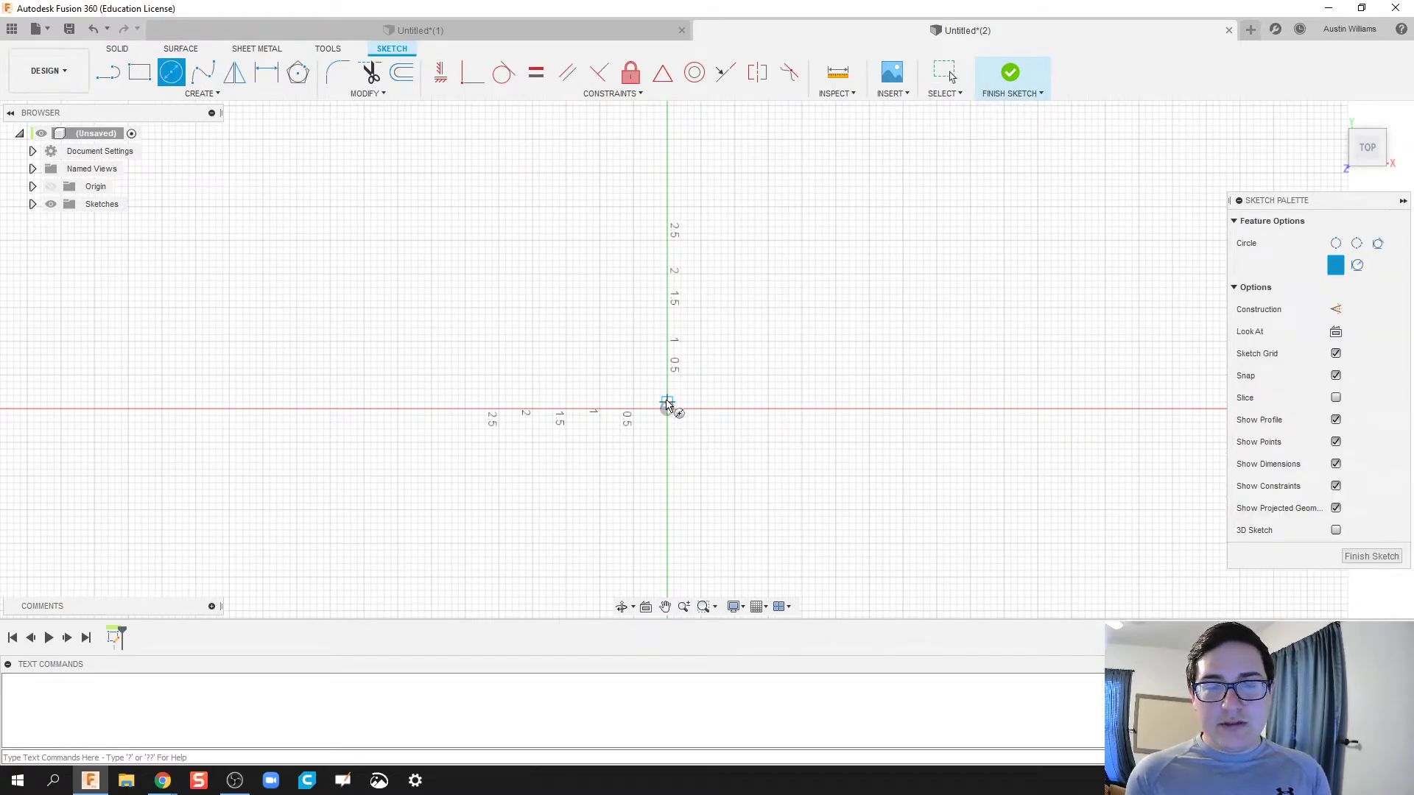
click(666, 410)
click(671, 479)
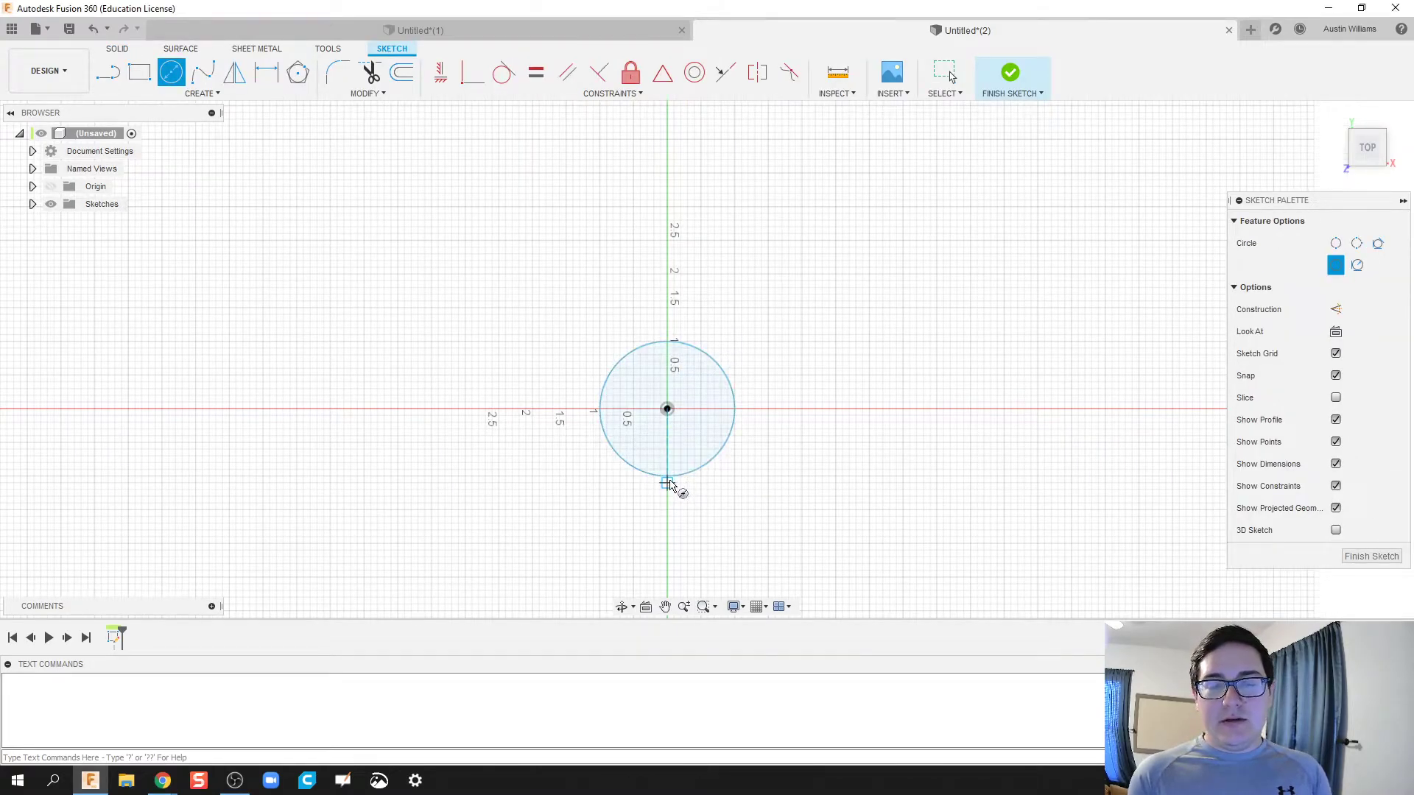
click(1025, 99)
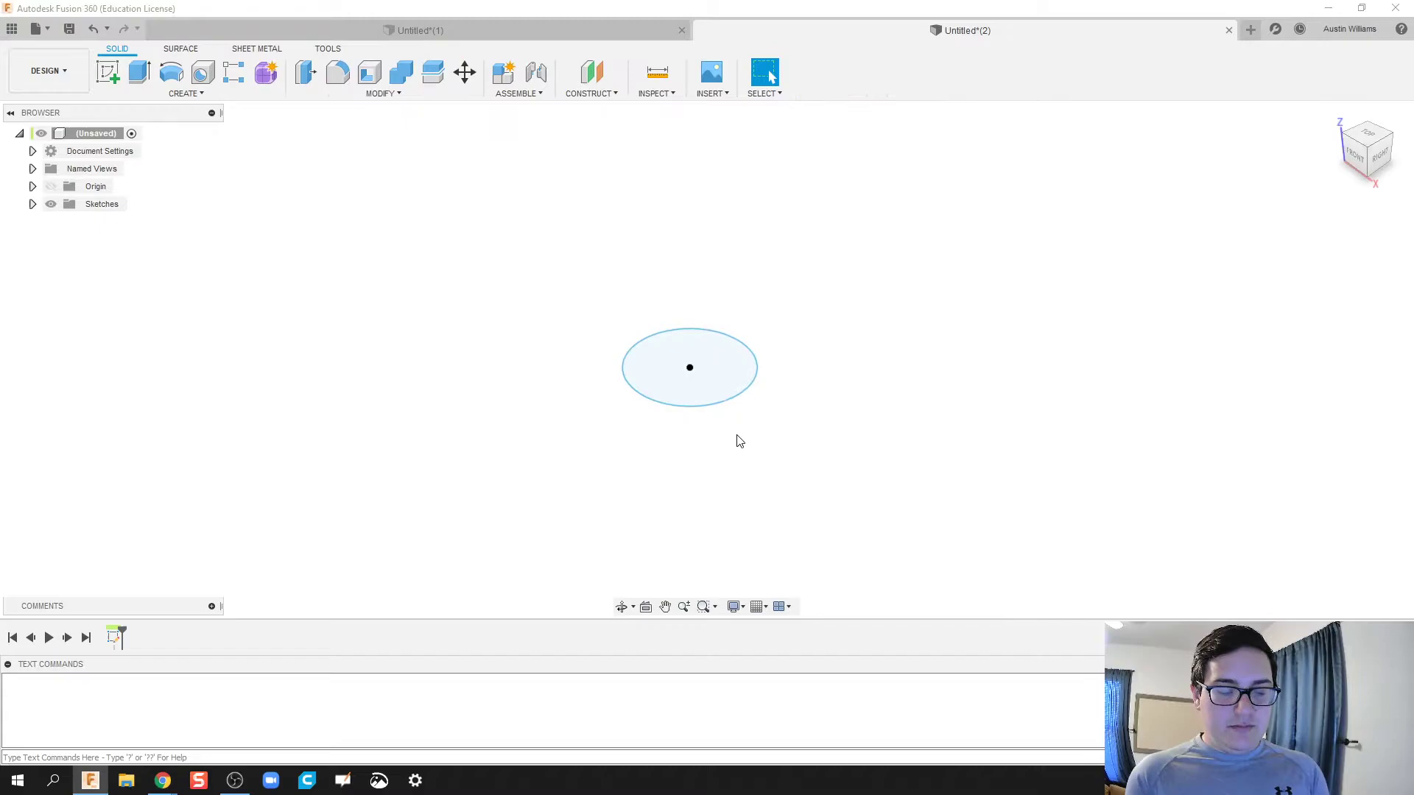
Extrude the circle 3.5 in upward into a solid cylinder.
key(e)
drag(688, 356, 687, 207)
text(3.5)
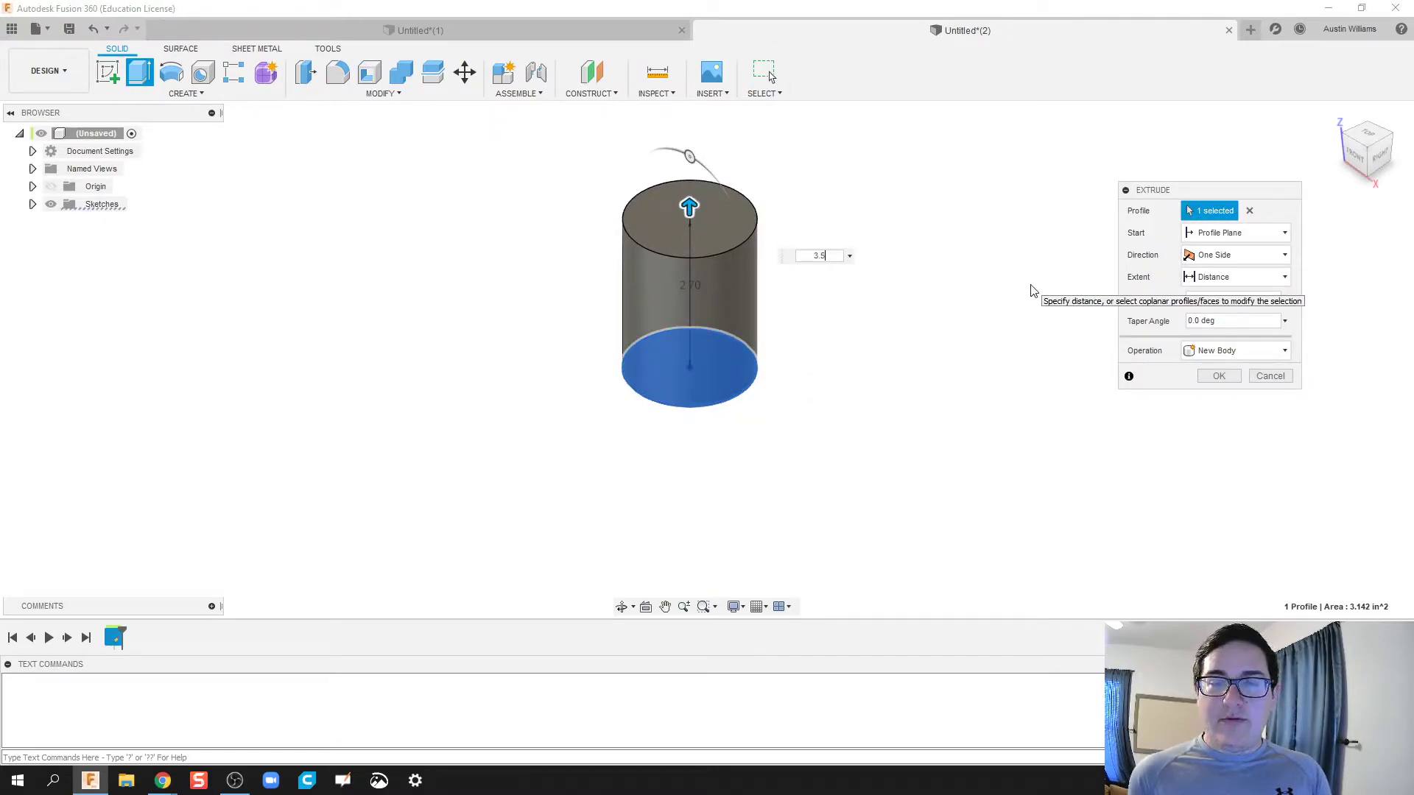
key(Return)
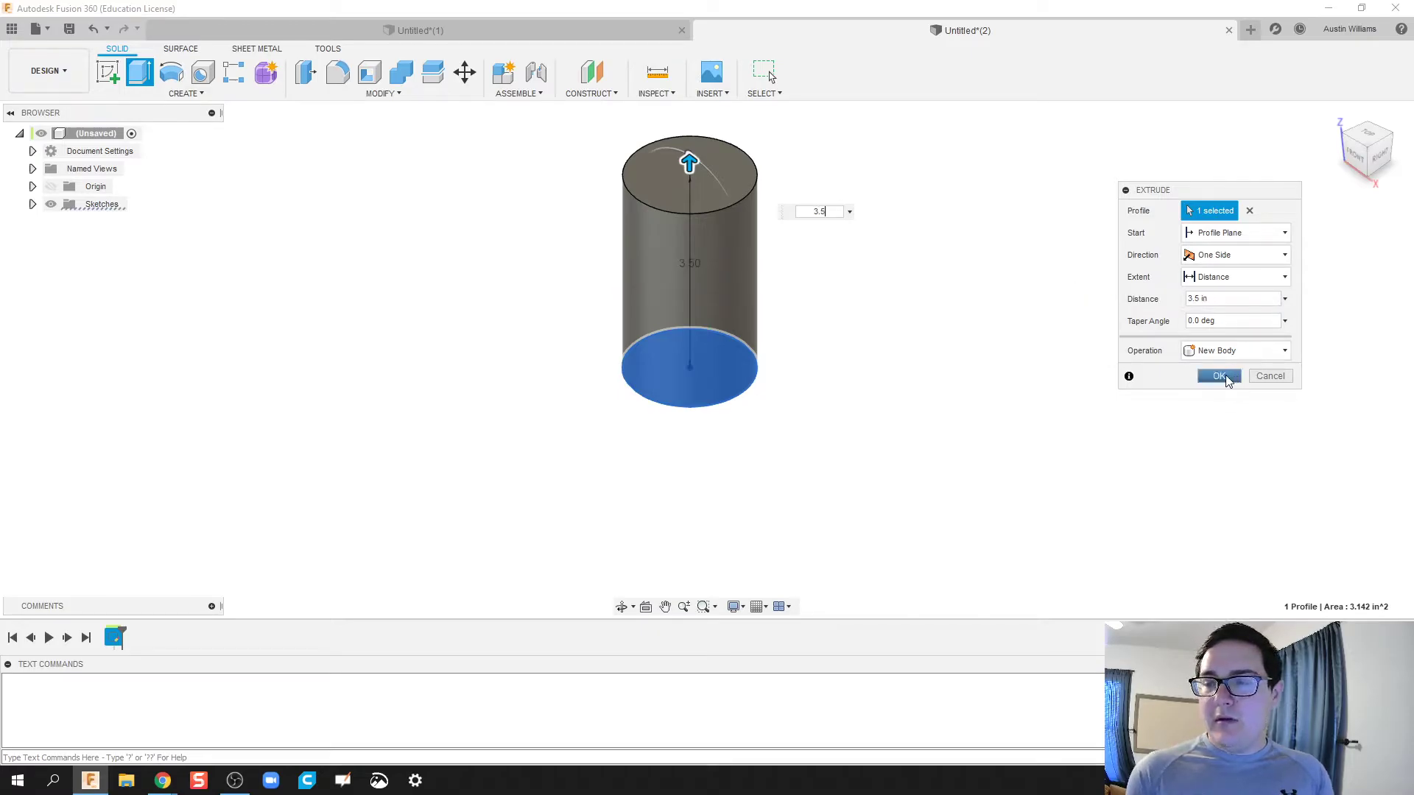
click(1219, 376)
scroll(802, 413, down, 2)
scroll(878, 515, up, 2)
middle_drag(886, 546, 860, 526)
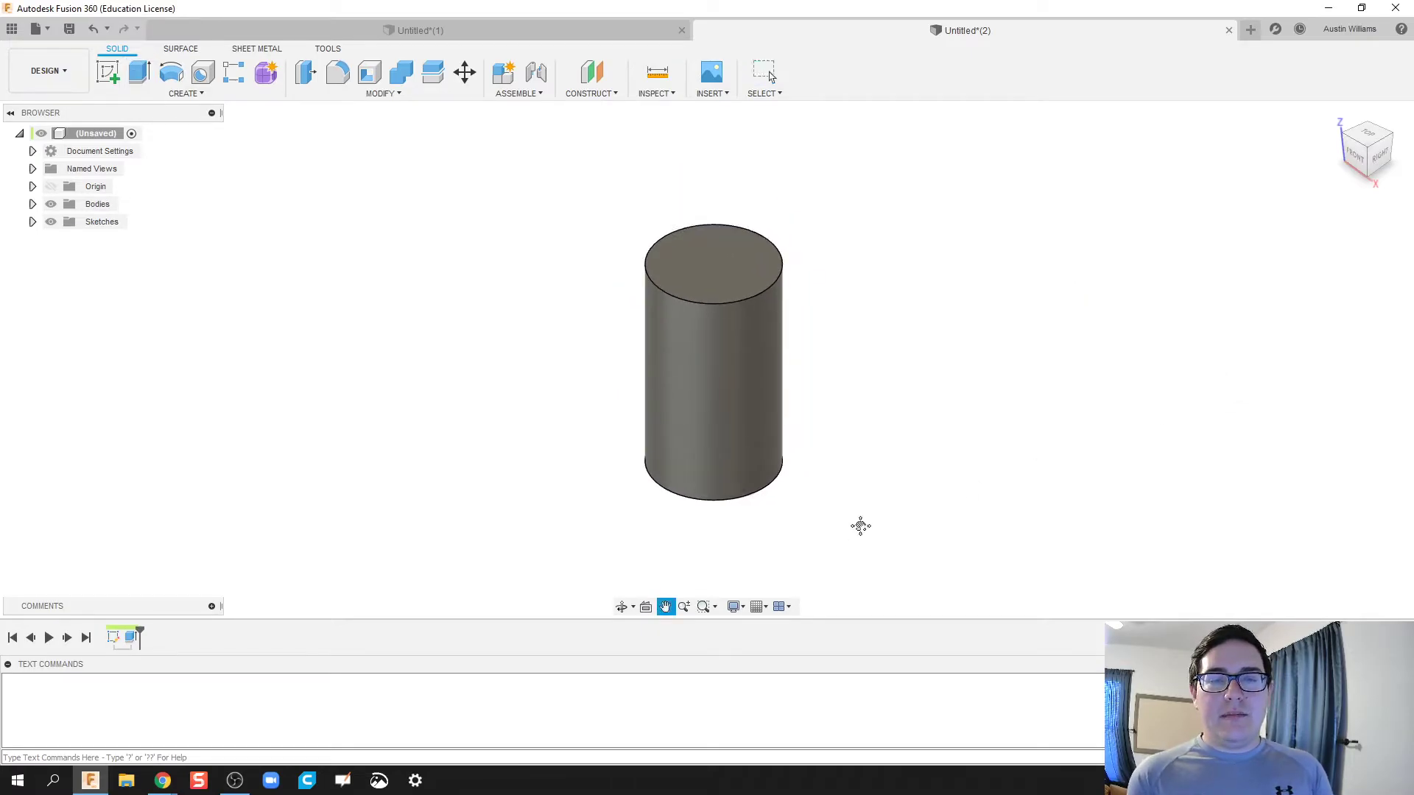
On the front plane, place underlined '100 Days of Fusion' text at the origin, rotated 90°.
click(108, 71)
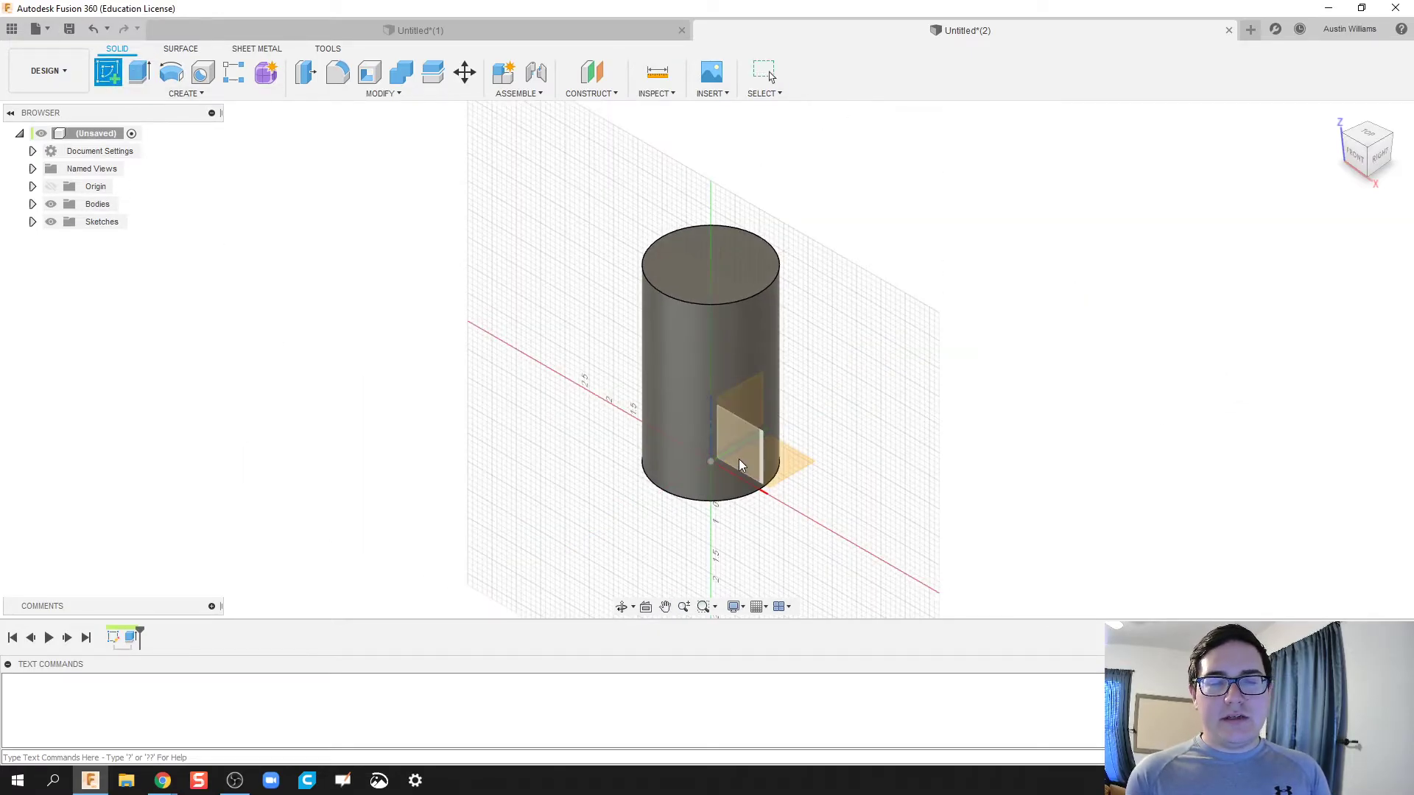
click(740, 458)
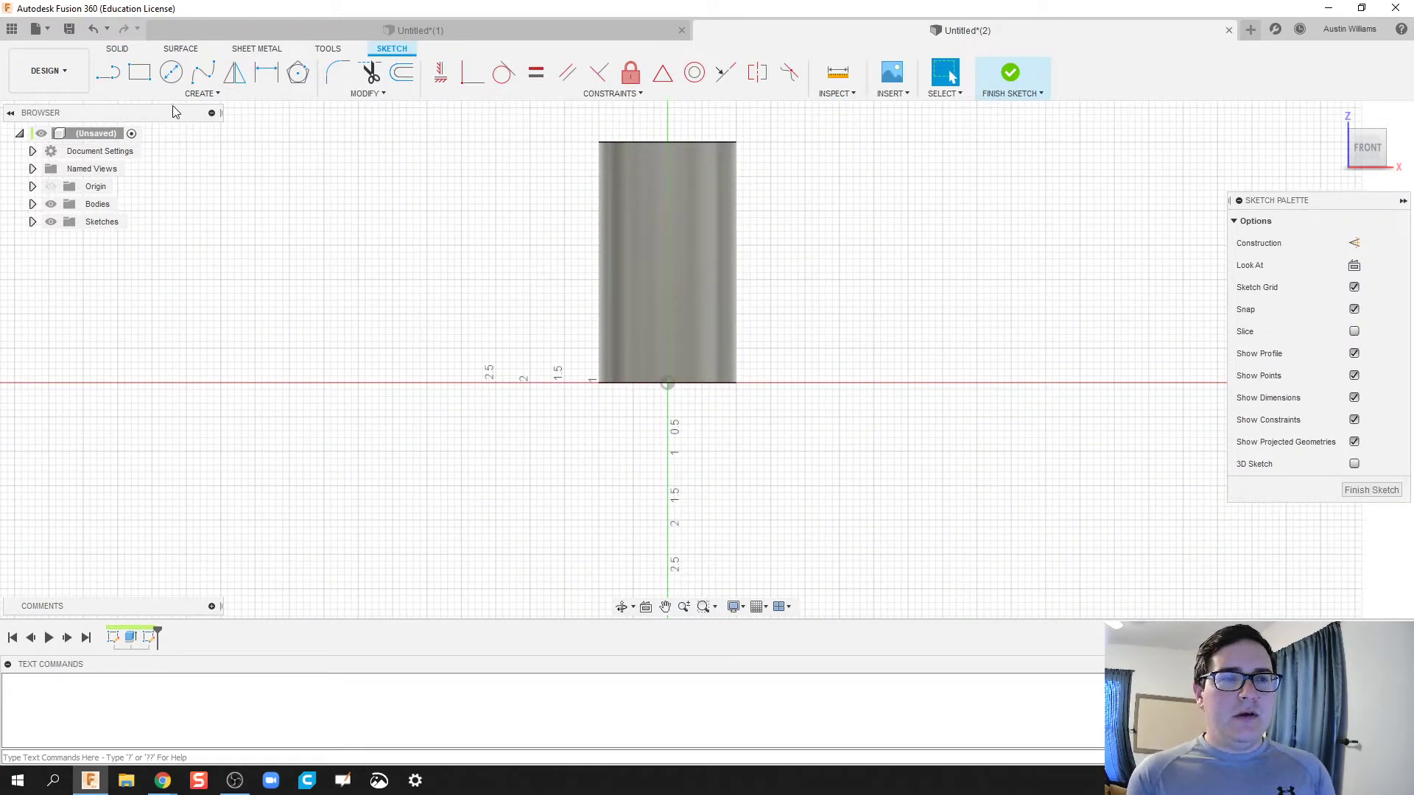
click(205, 93)
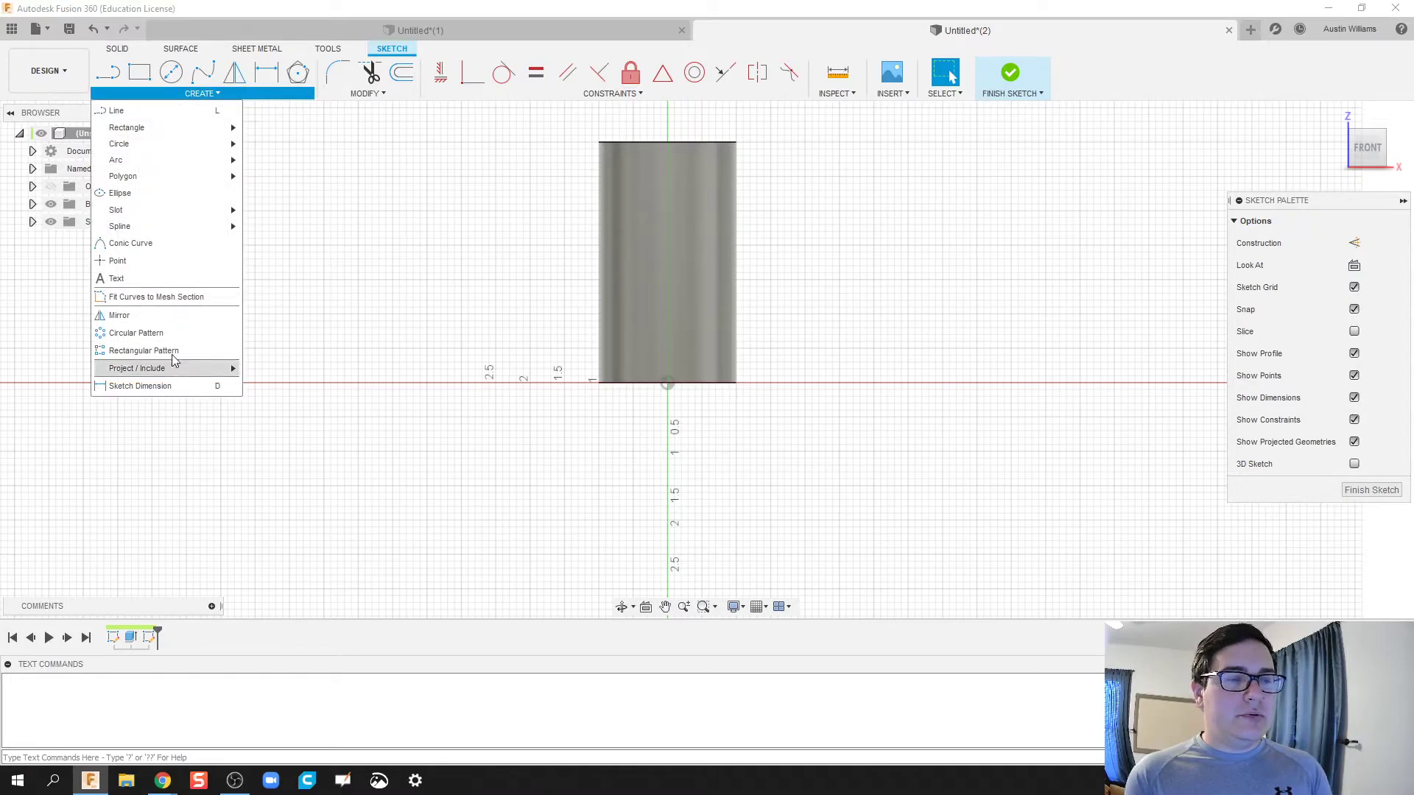
click(189, 283)
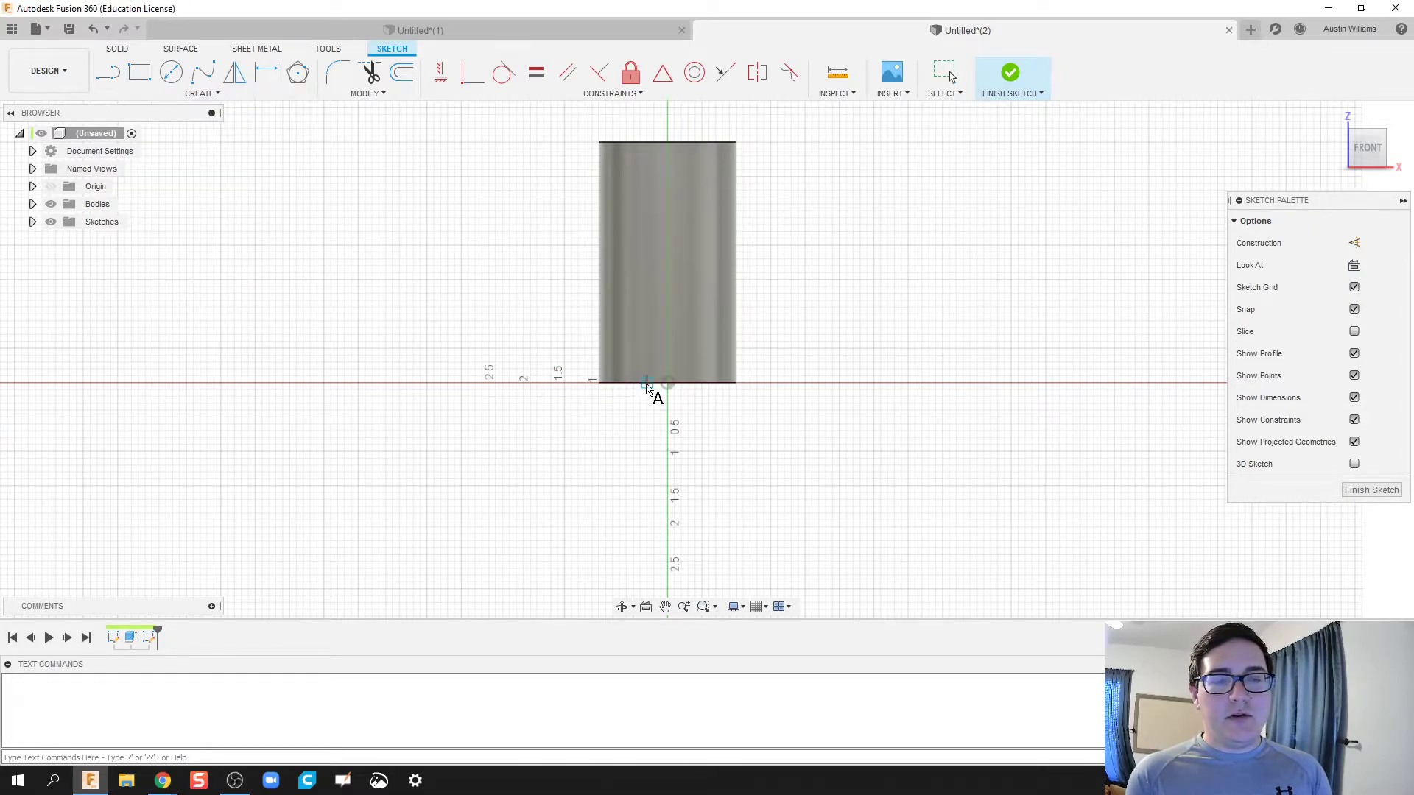
click(667, 368)
text(100 Days o)
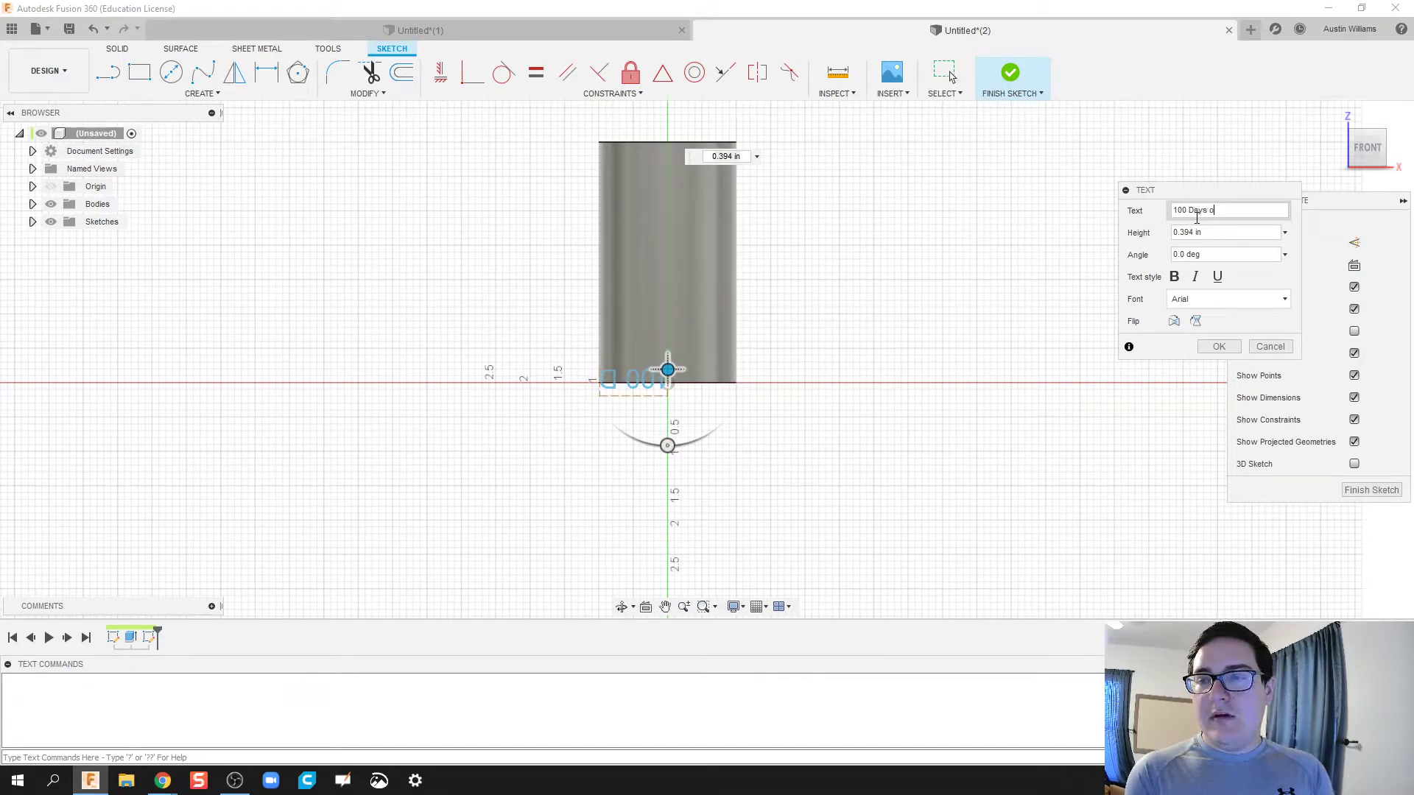
text(f Fusion)
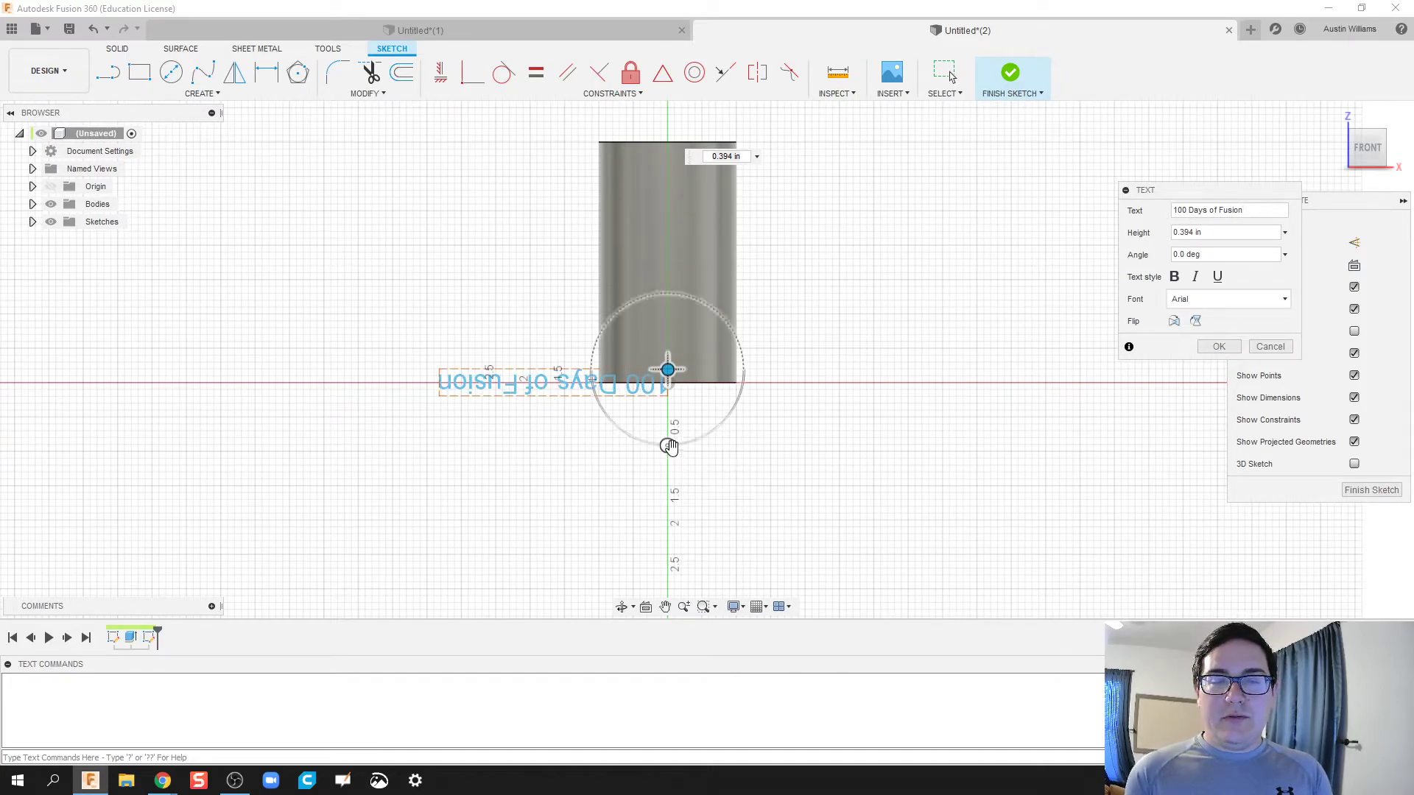
mouse_move(667, 446)
mouse_down()
mouse_move(584, 371)
mouse_move(679, 378)
mouse_up()
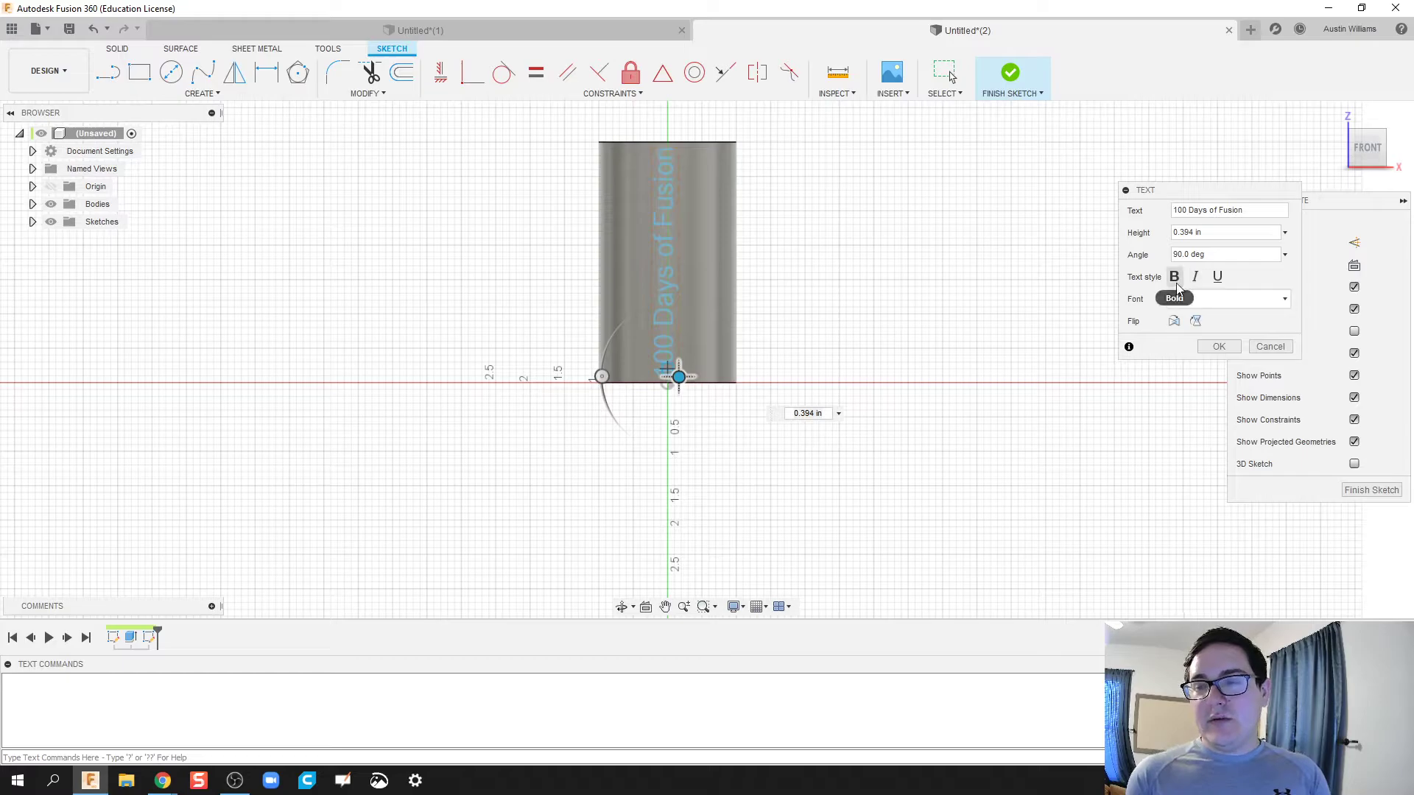
click(1219, 278)
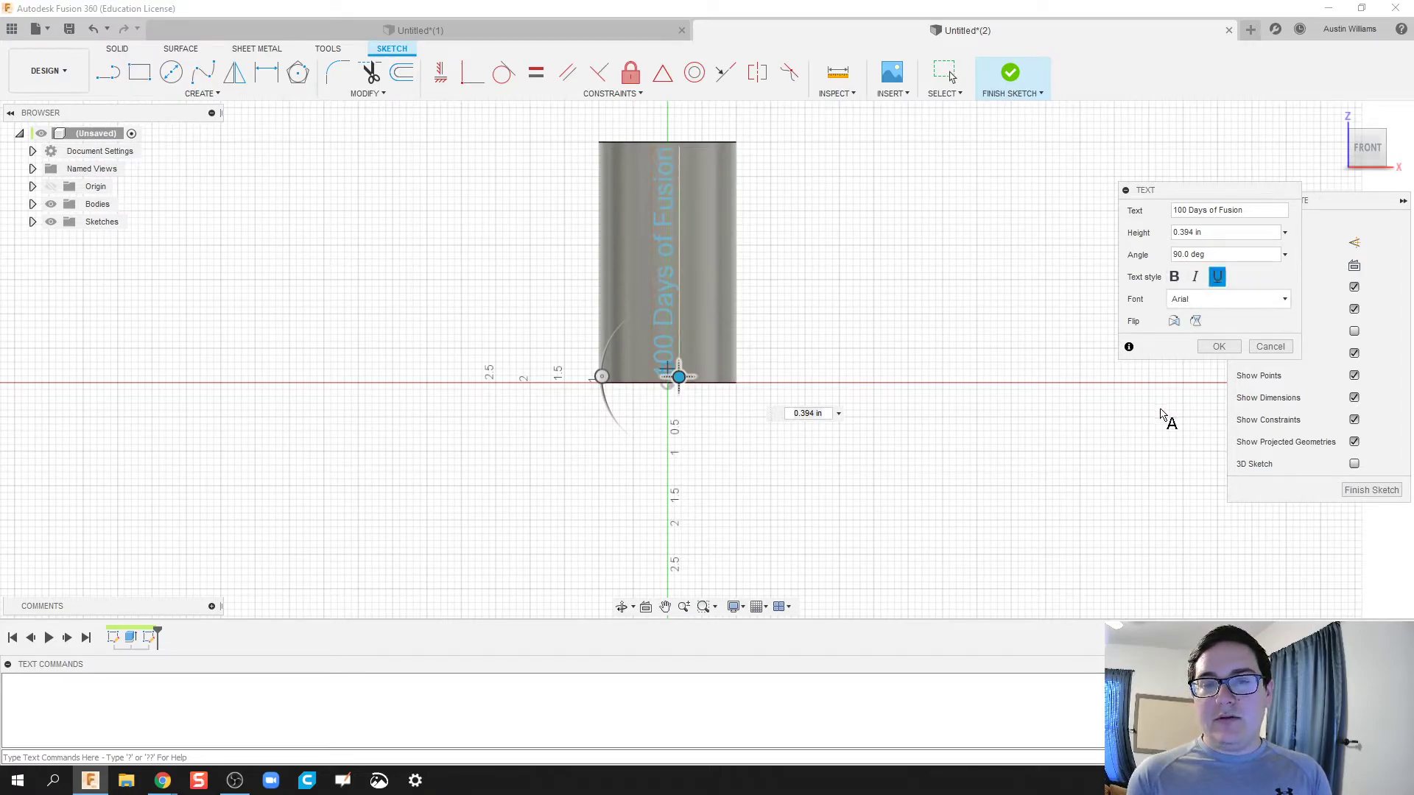
Confirm the Text dialog, finish the text sketch, and launch Extrude.
click(1215, 349)
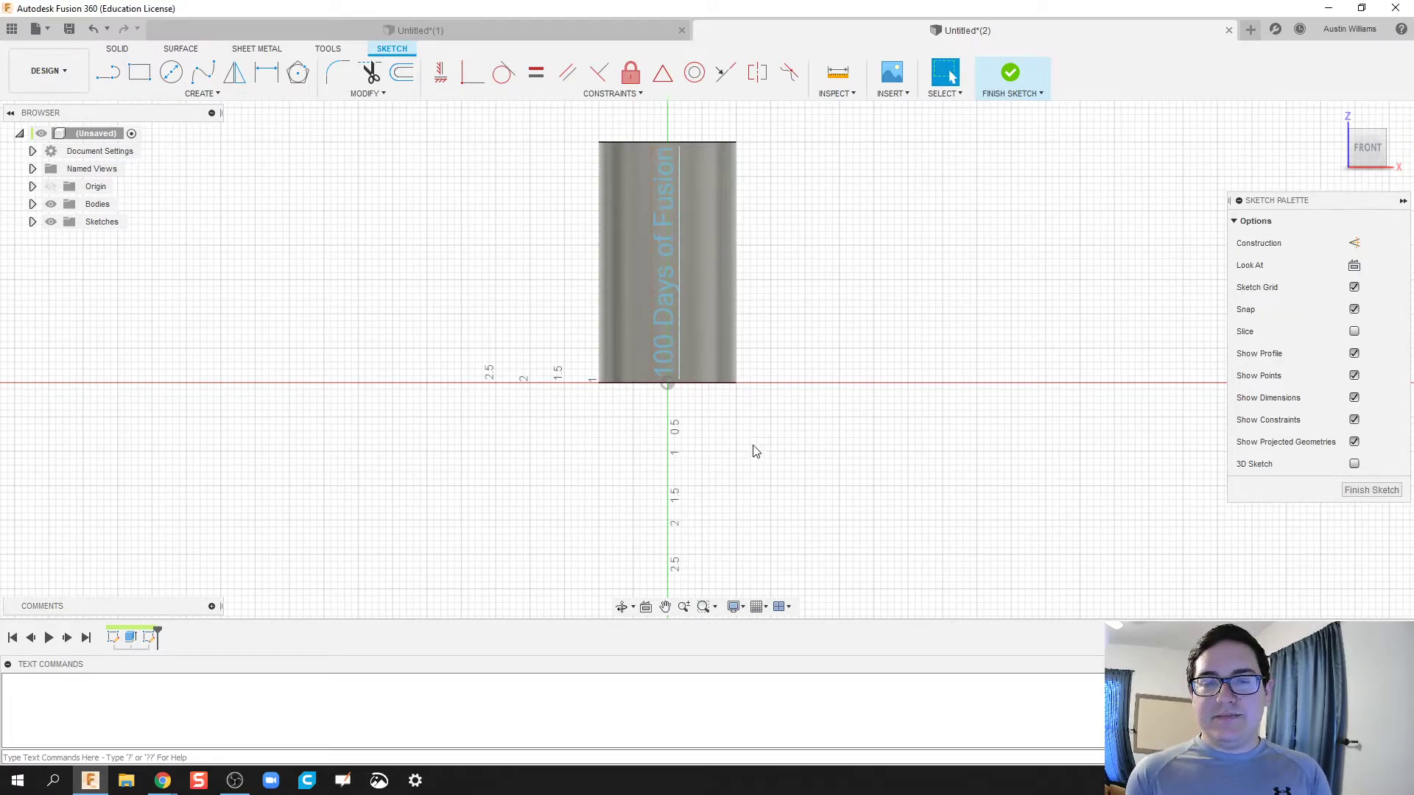
click(1012, 73)
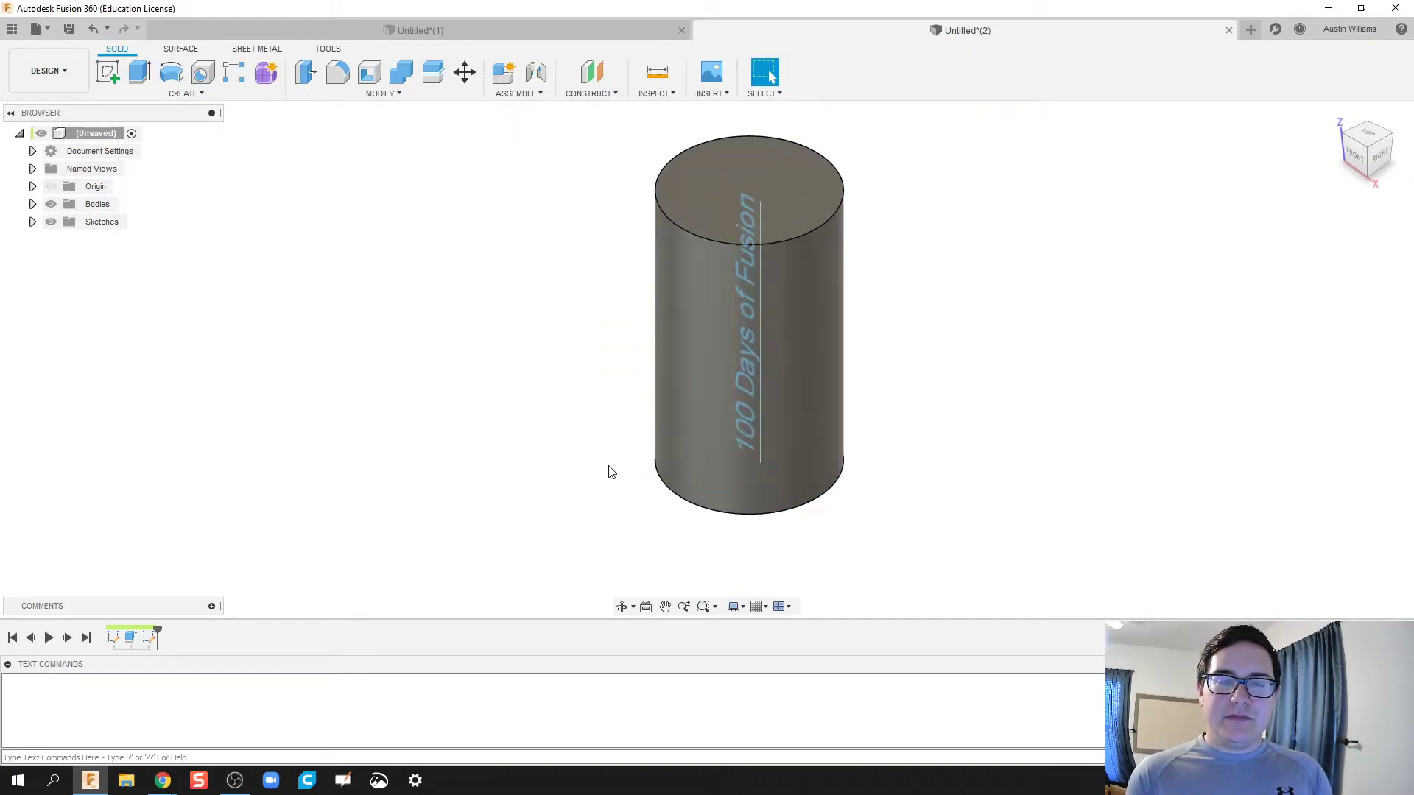
scroll(609, 472, up, 1)
scroll(497, 382, down, 1)
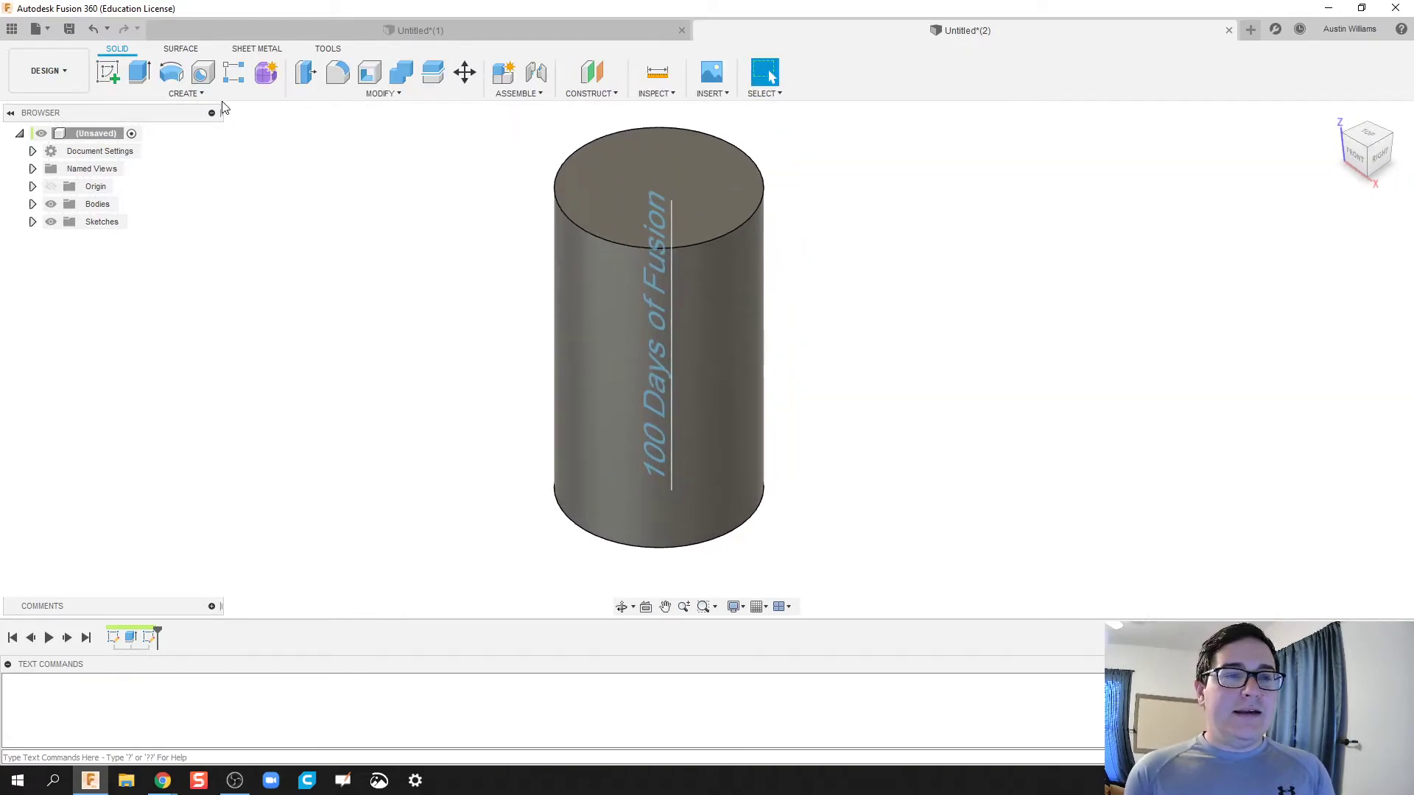
key(e)
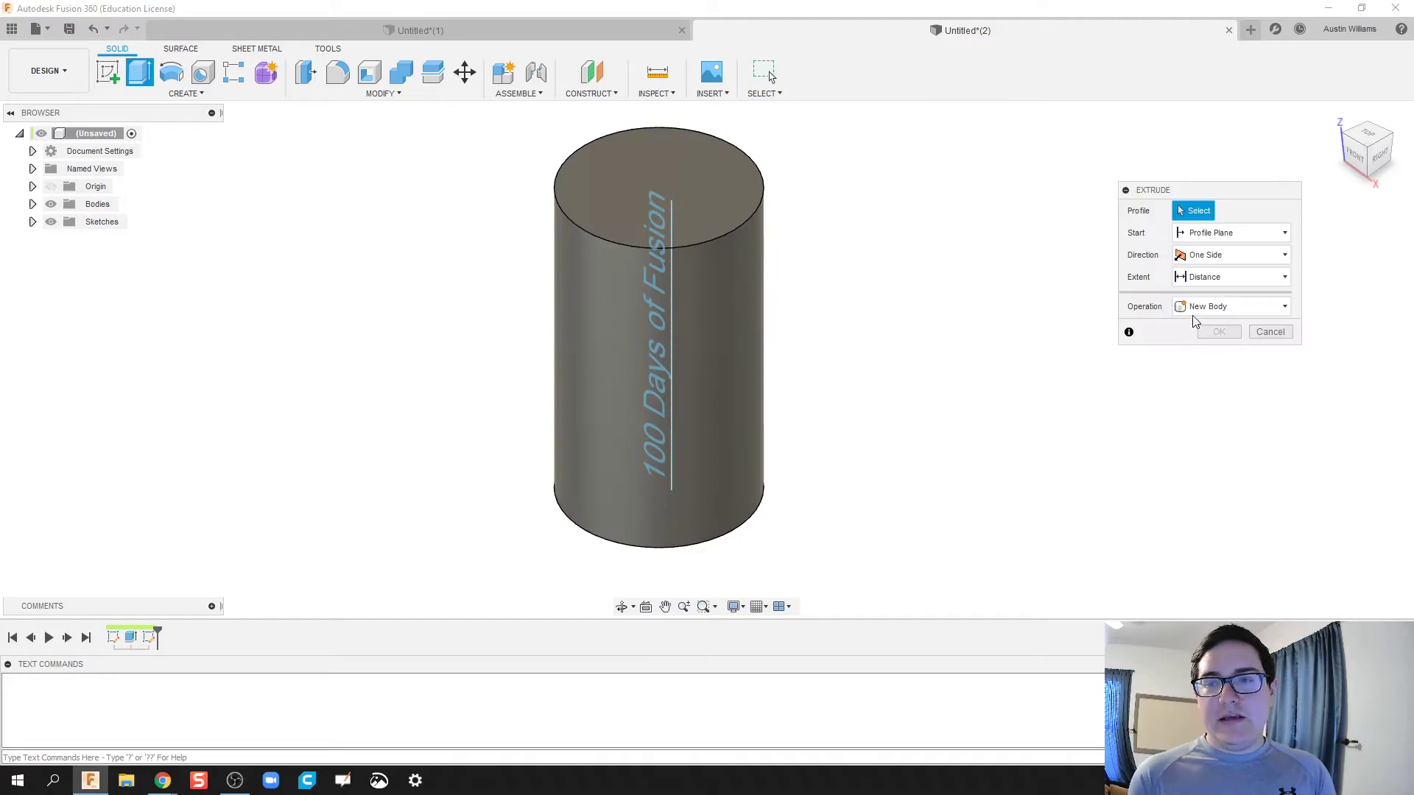
Select the '100 Days of Fusion' profile and set the extrude Start to From Object.
click(660, 319)
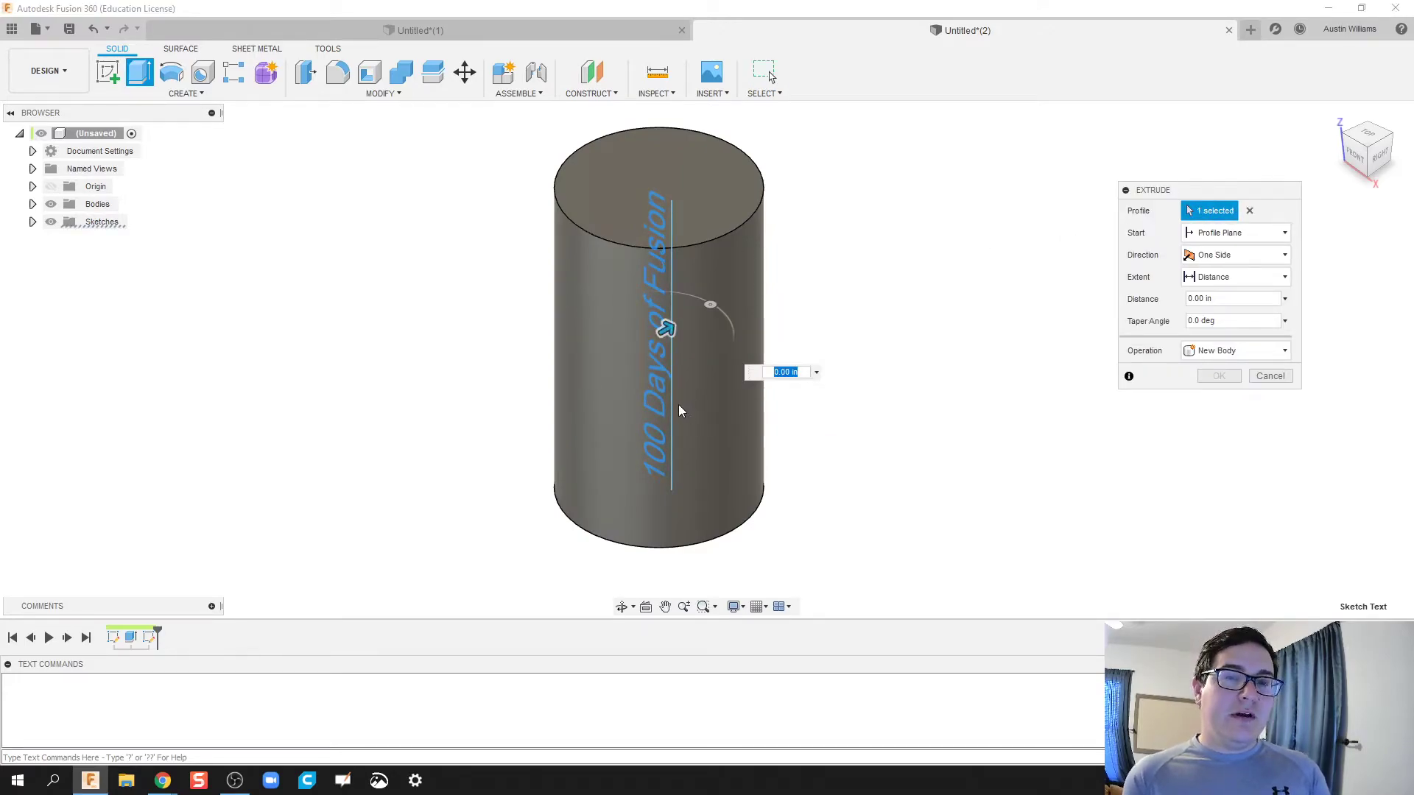
click(1224, 235)
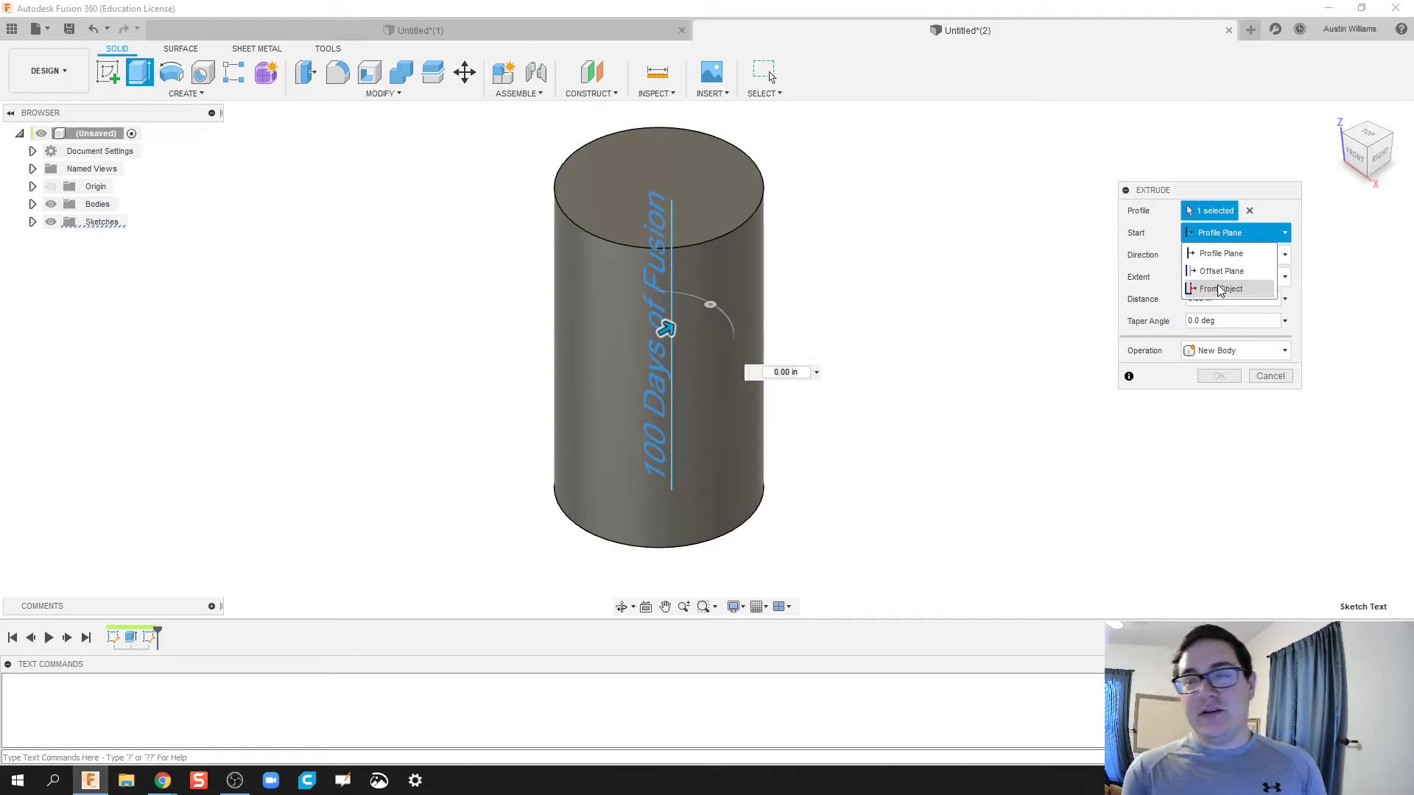
click(1218, 290)
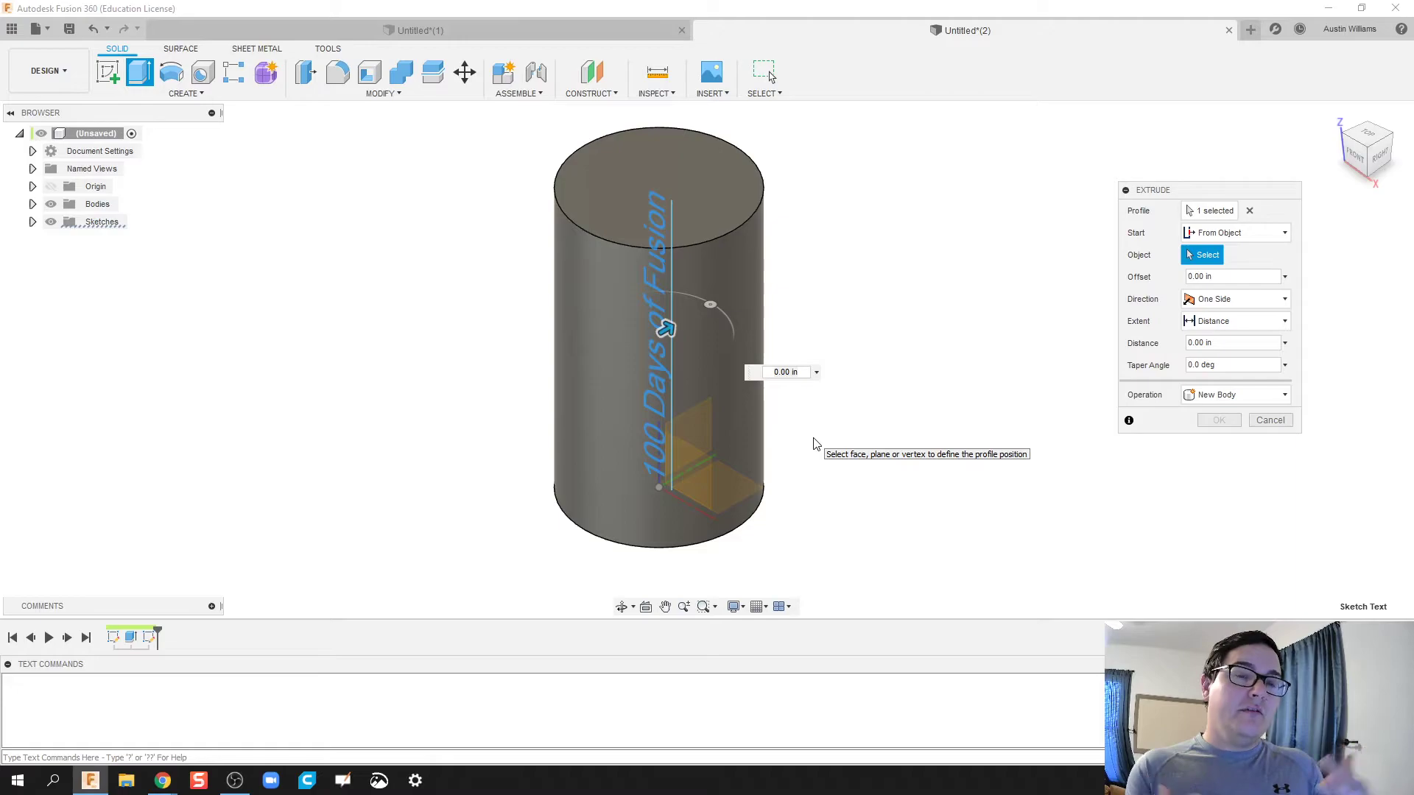
Extrude the text -0.1 in from the cylinder's curved face as a Join, and confirm.
click(595, 402)
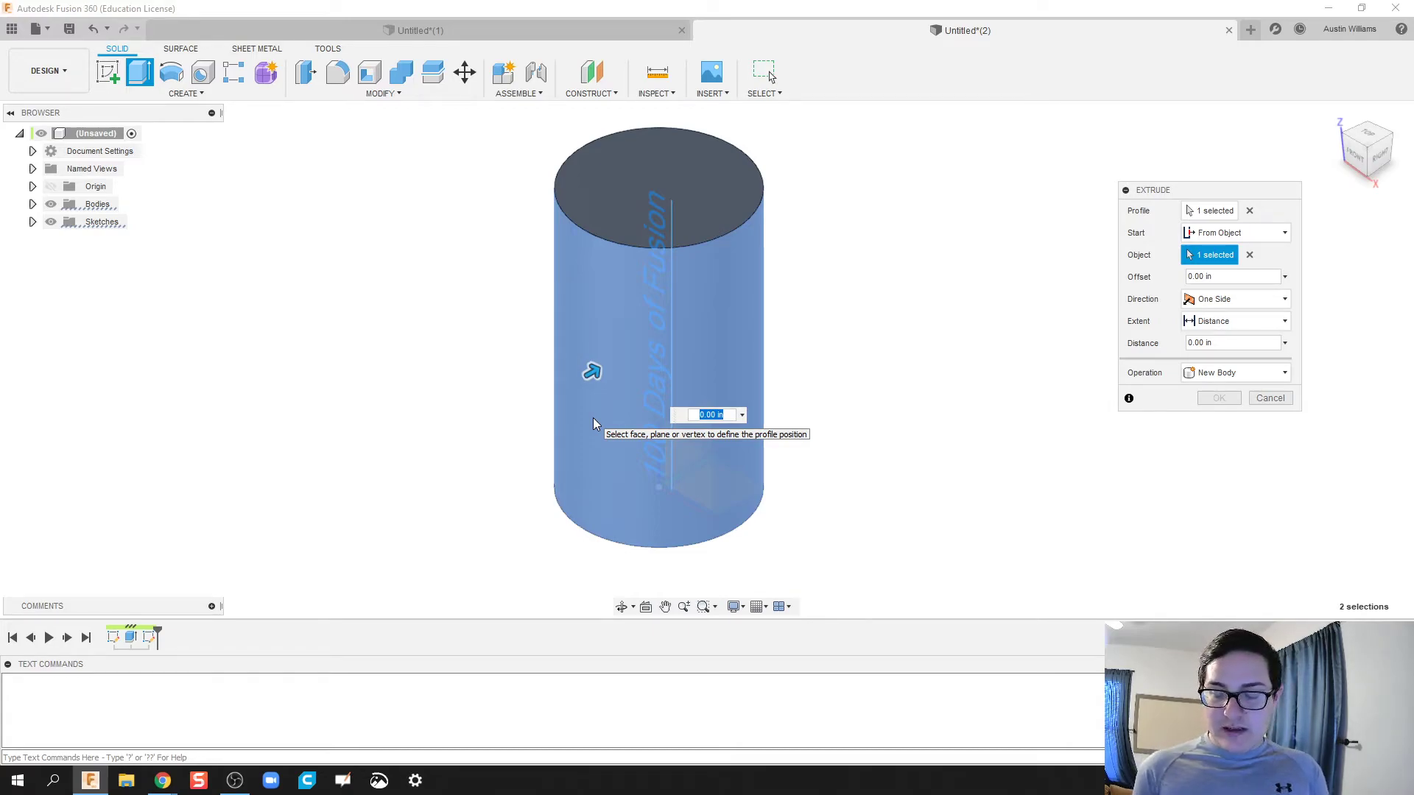
text(0.1)
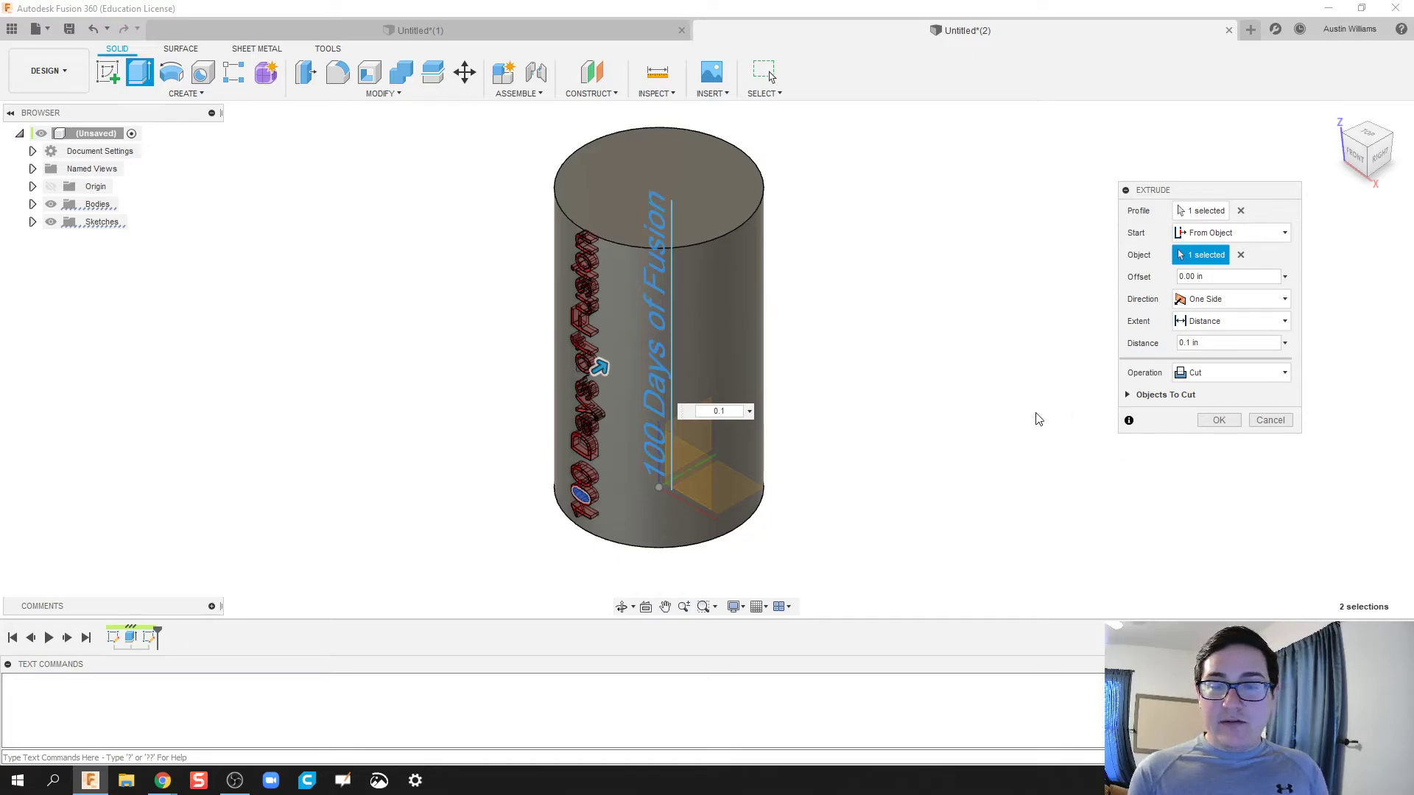
click(711, 410)
key(Return)
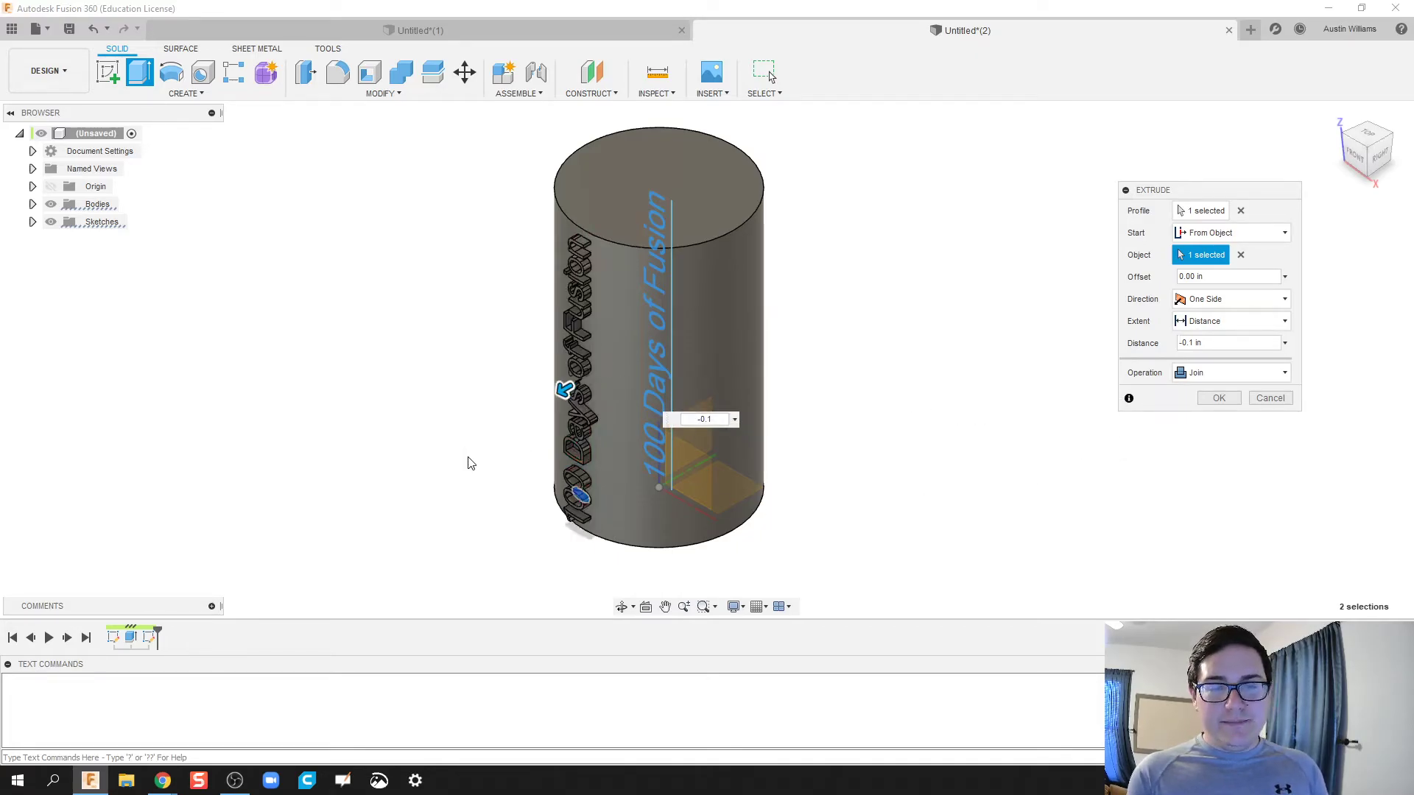
shift+middle_drag(451, 513, 475, 338)
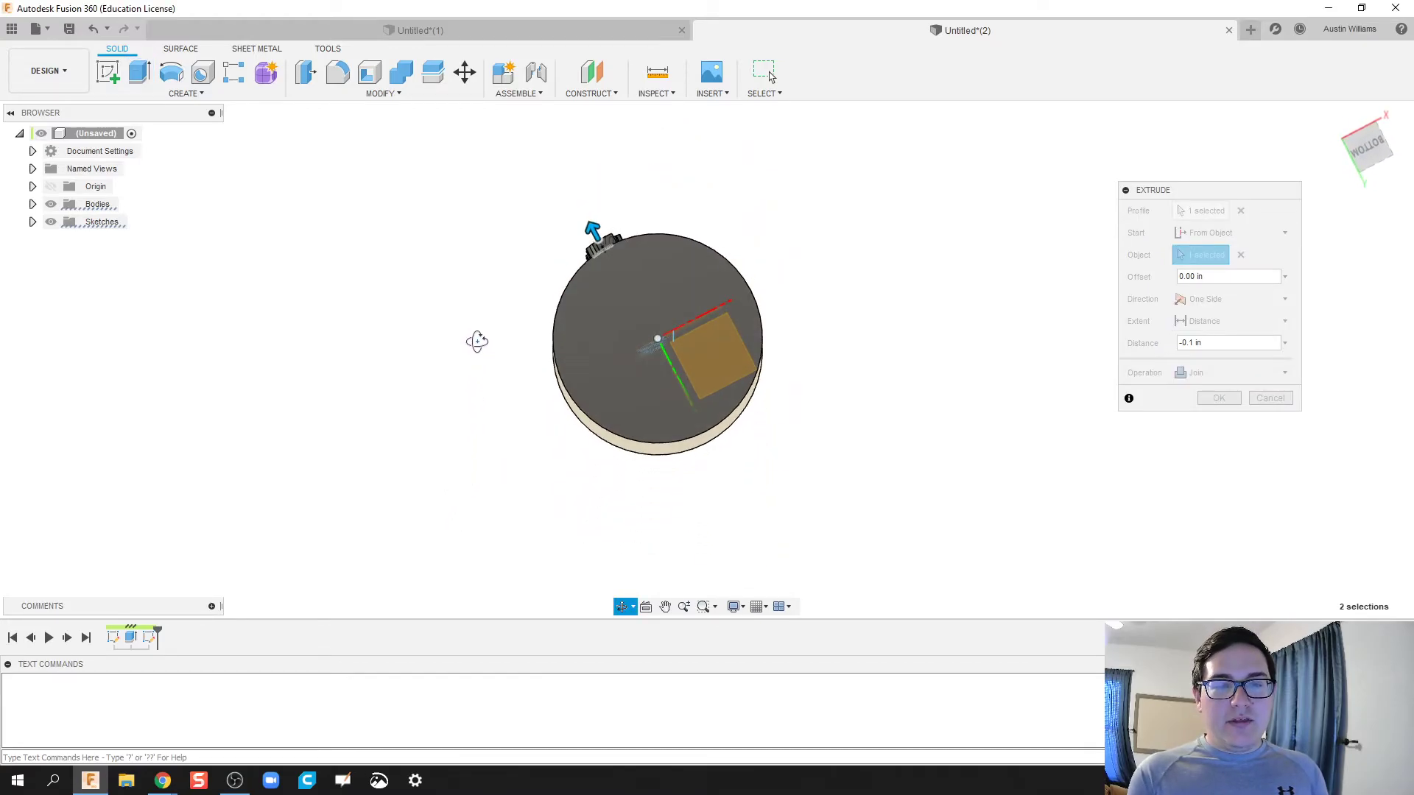
mouse_move(475, 339)
shift+middle_down()
mouse_move(514, 460)
mouse_move(518, 417)
shift+middle_up()
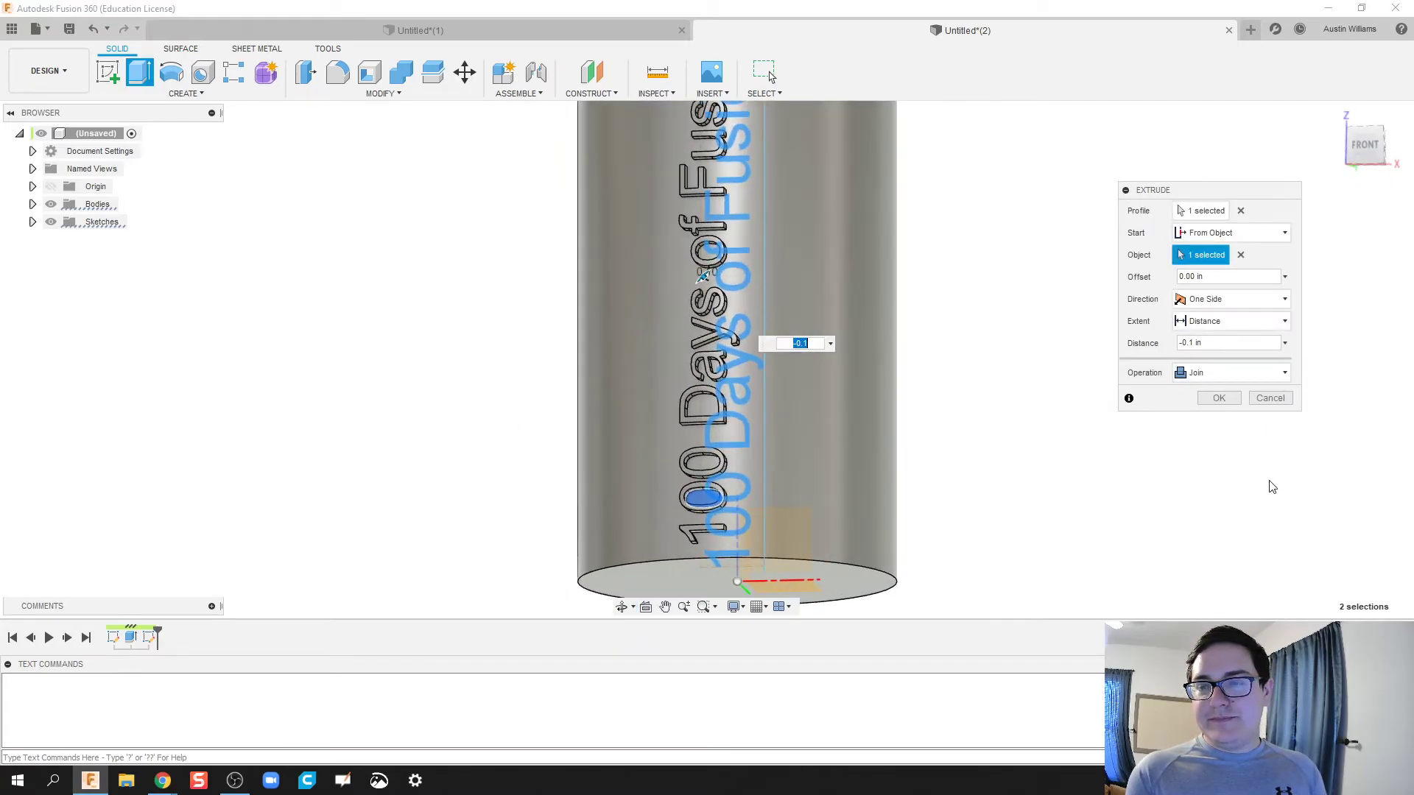
scroll(1237, 452, down, 2)
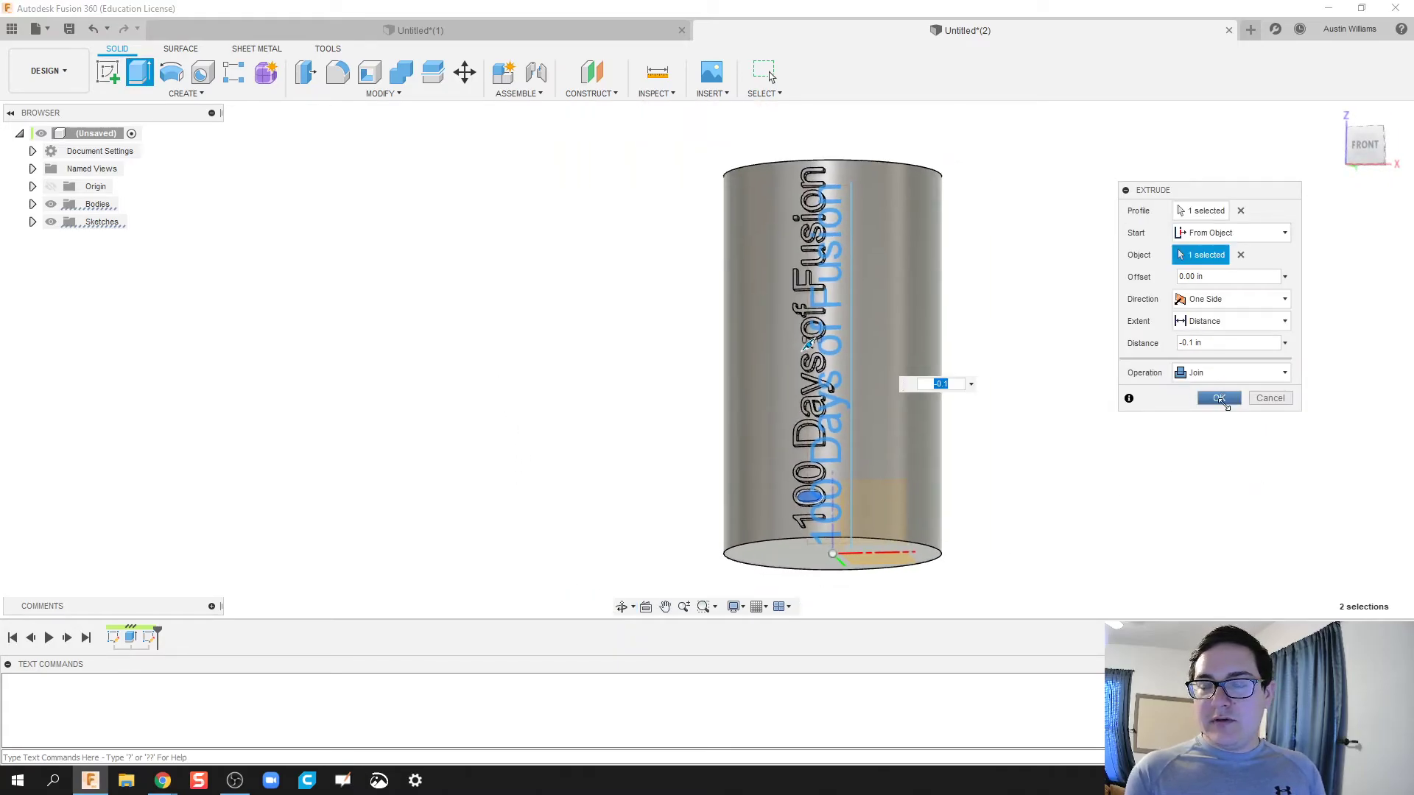
click(1223, 396)
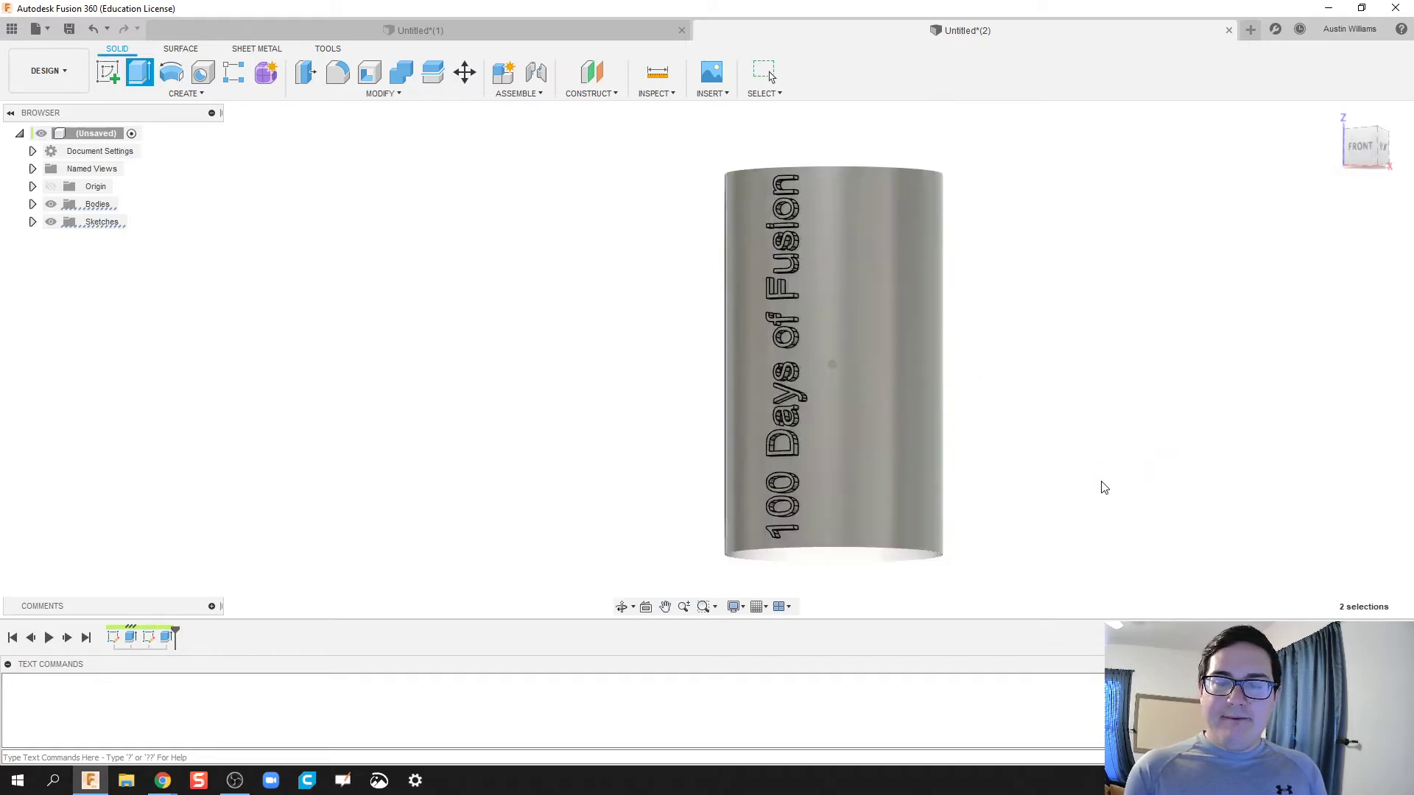
mouse_move(1102, 479)
middle_down()
mouse_move(1032, 408)
mouse_move(1016, 428)
middle_up()
click(1367, 146)
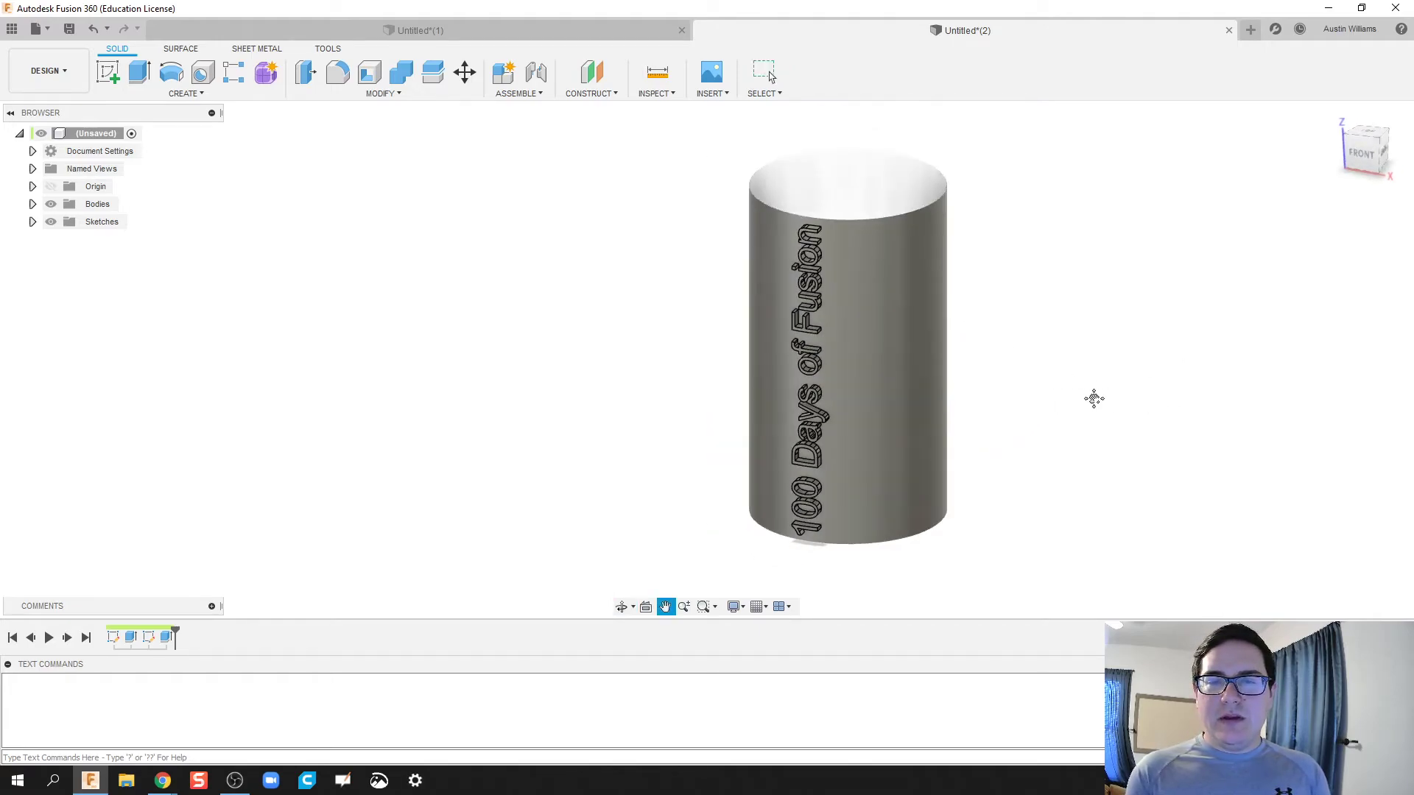
shift+middle_drag(1092, 398, 988, 409)
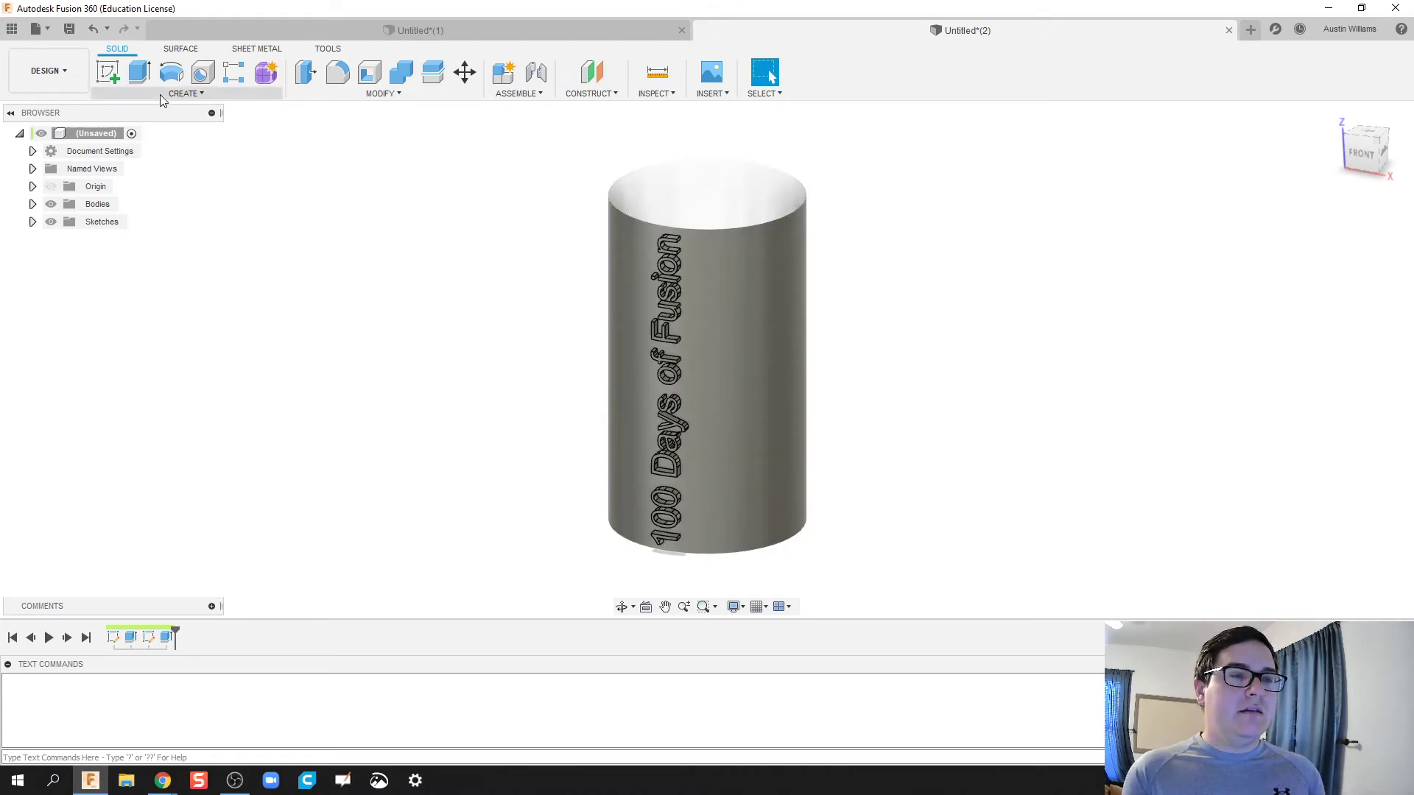
Set up a Features circular pattern of Extrude2 around the cylinder axis, quantity 5.
click(182, 94)
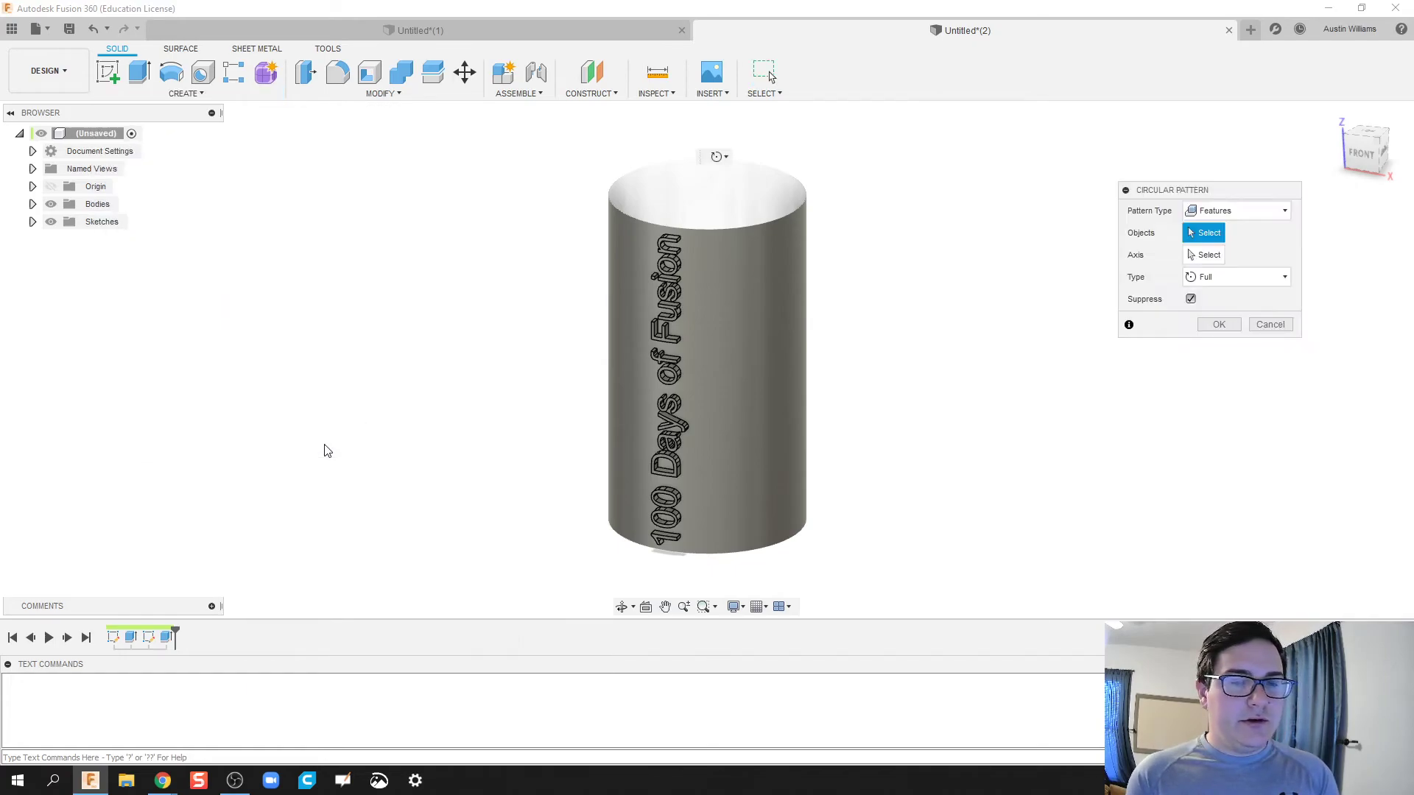
click(1240, 216)
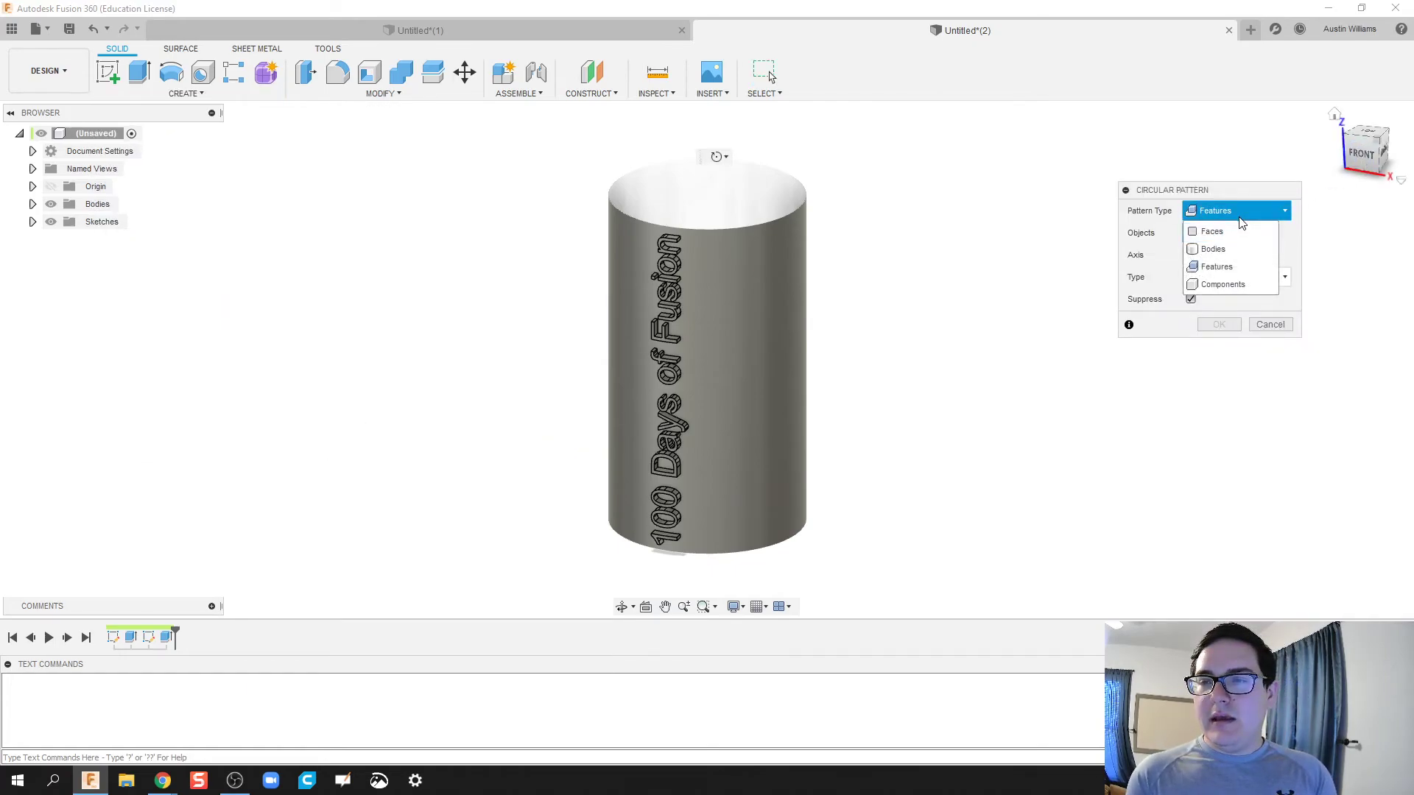
click(1228, 271)
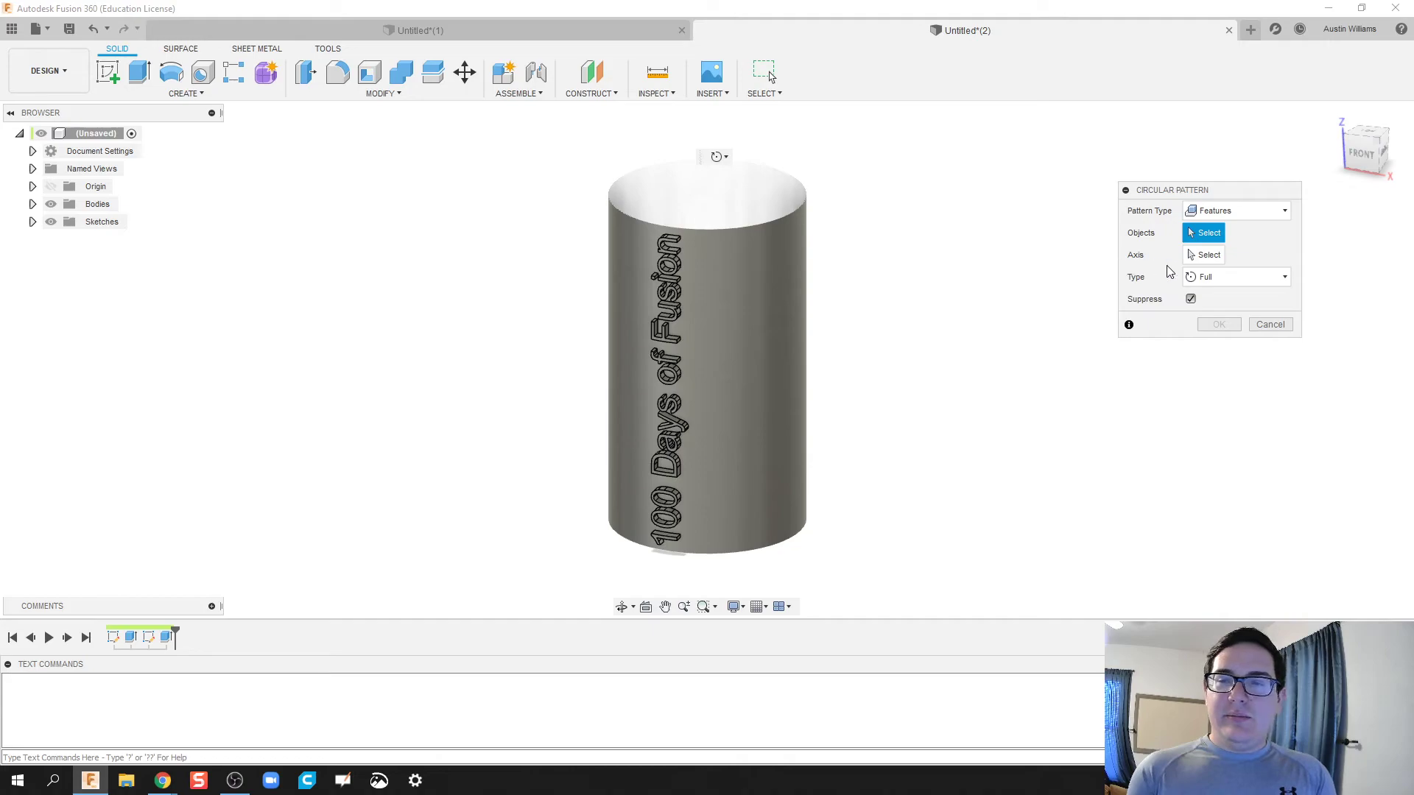
click(754, 334)
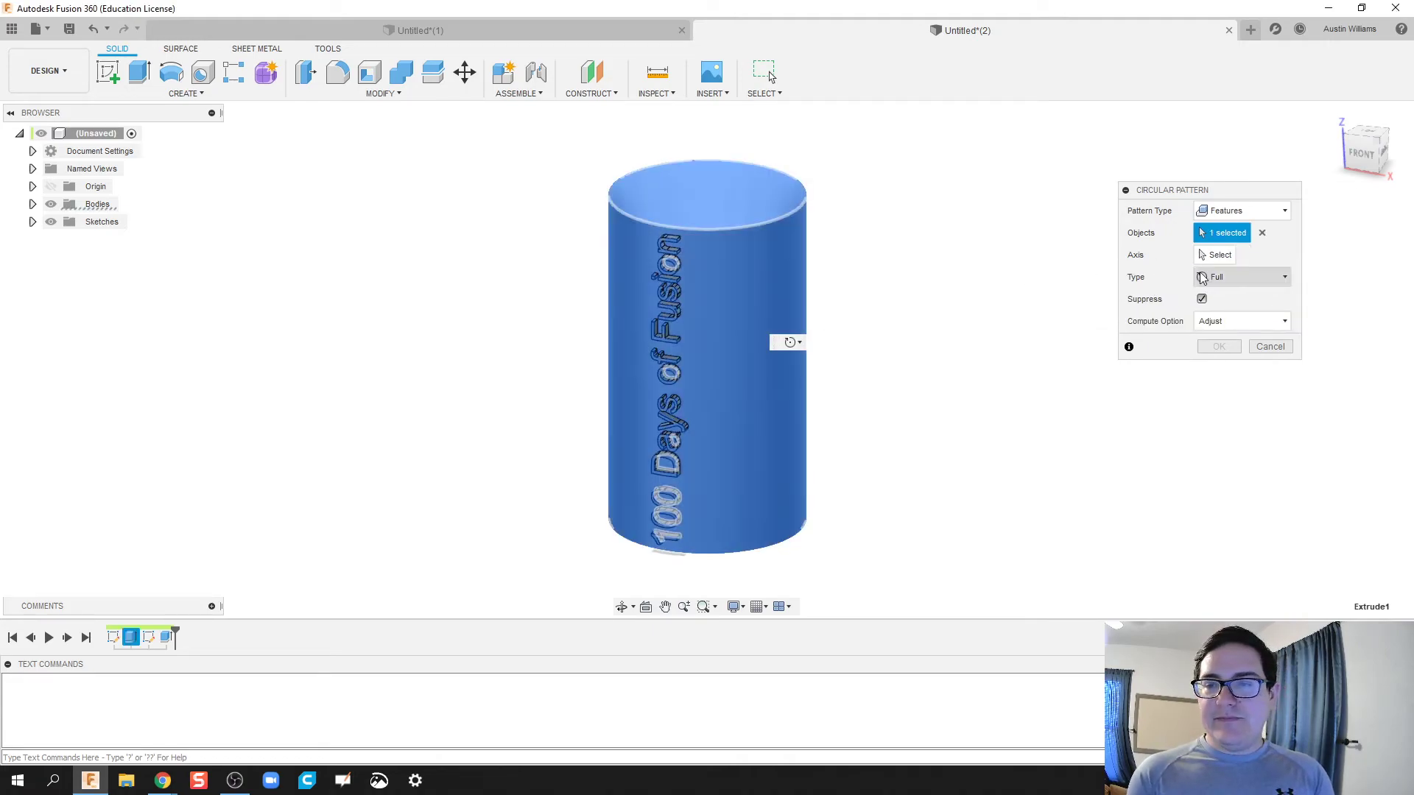
click(1261, 232)
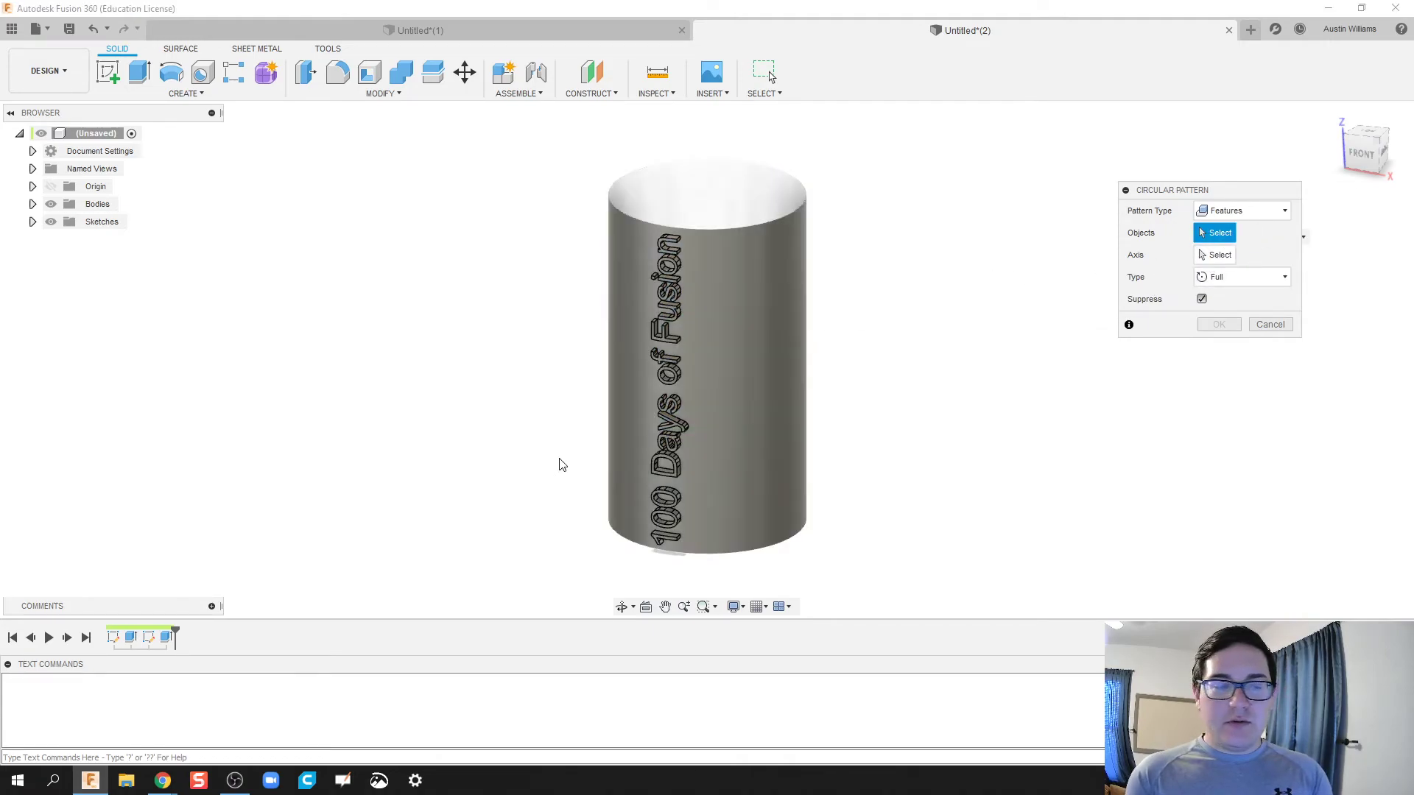
click(167, 640)
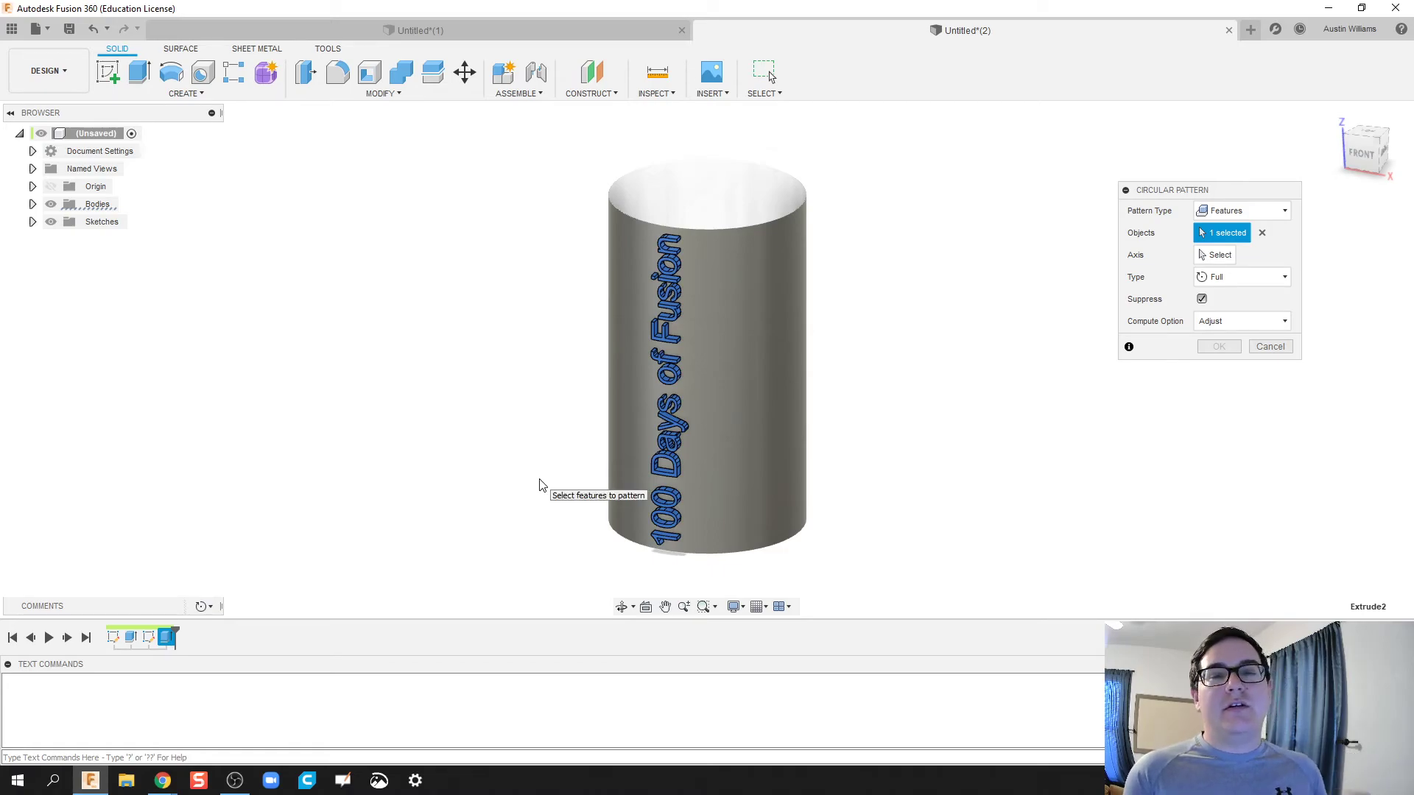
click(1215, 257)
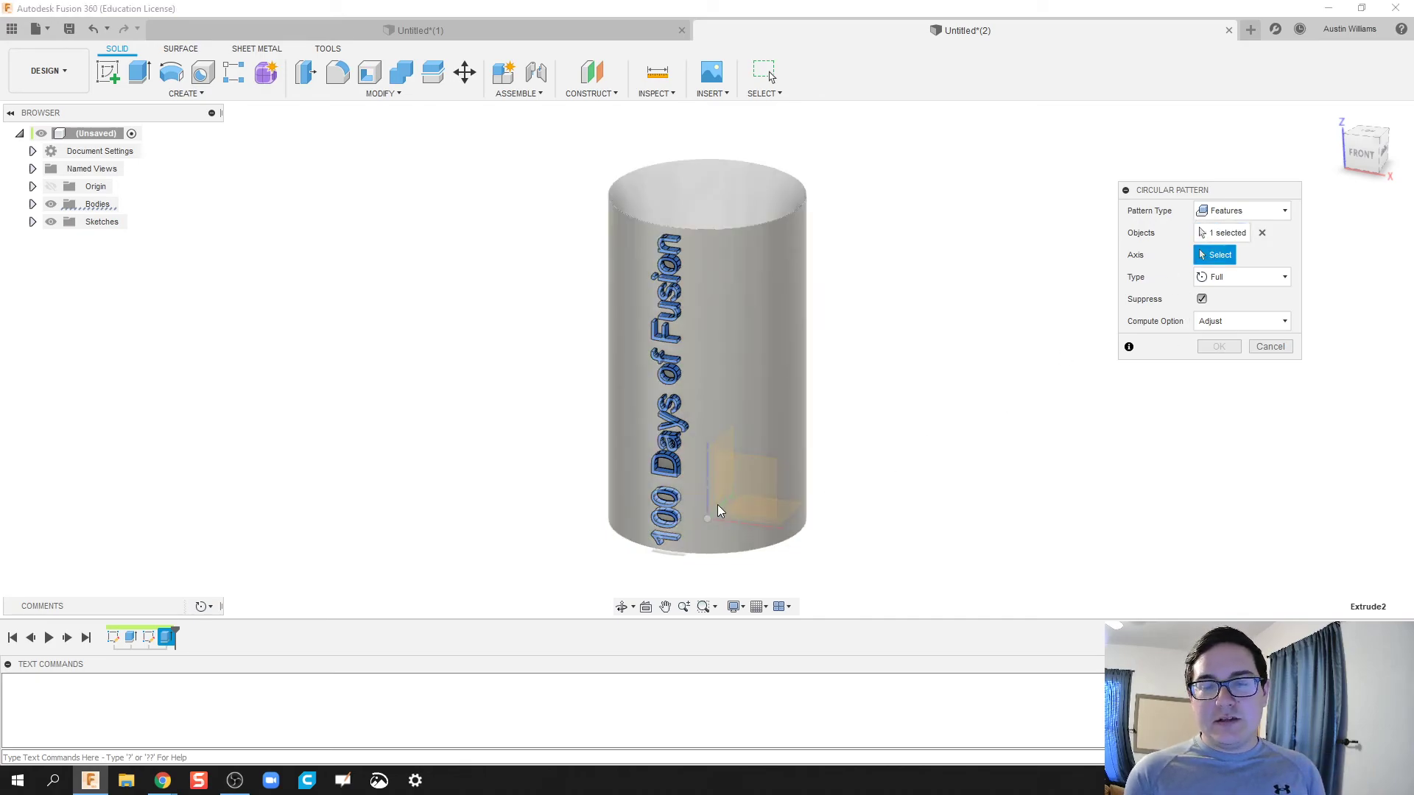
click(714, 476)
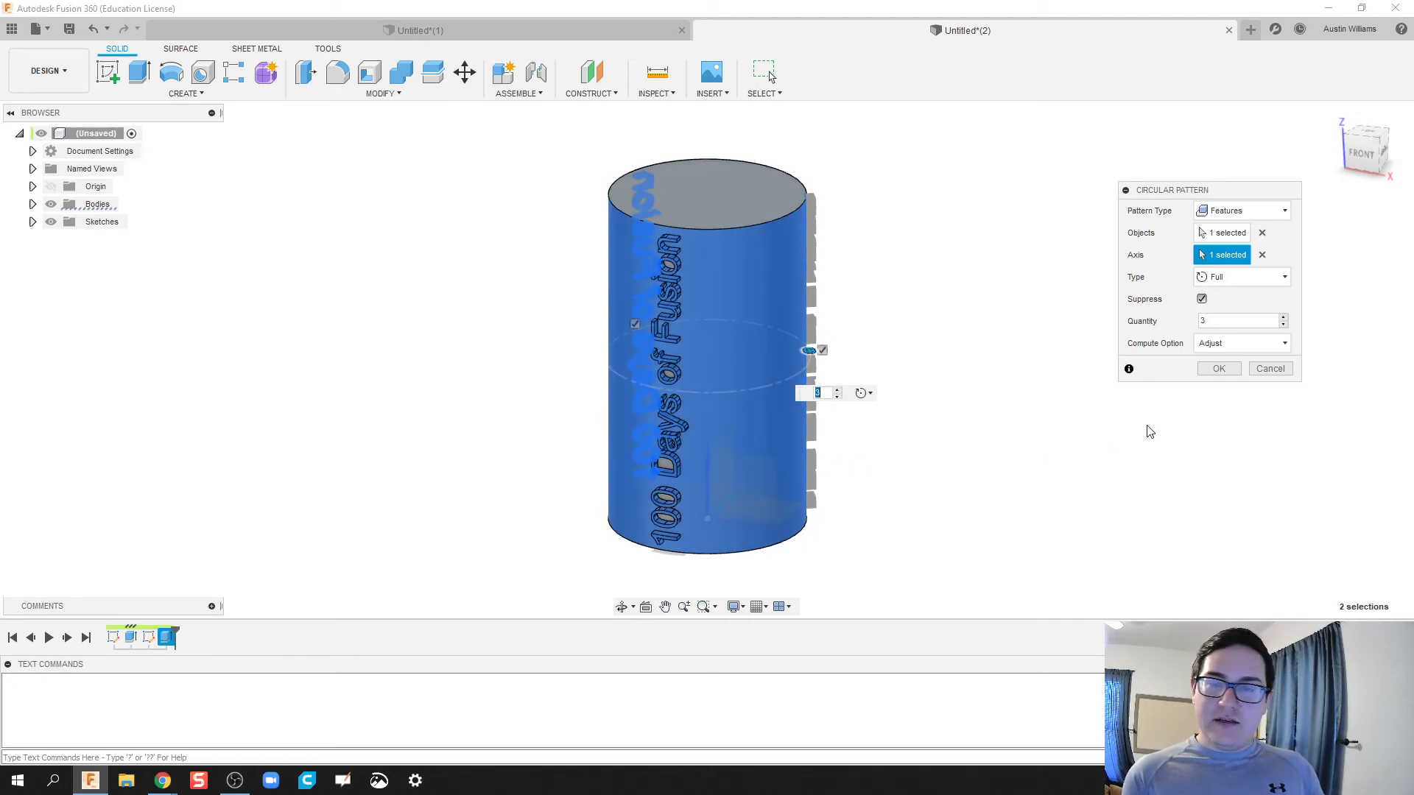
click(1206, 321)
text(5)
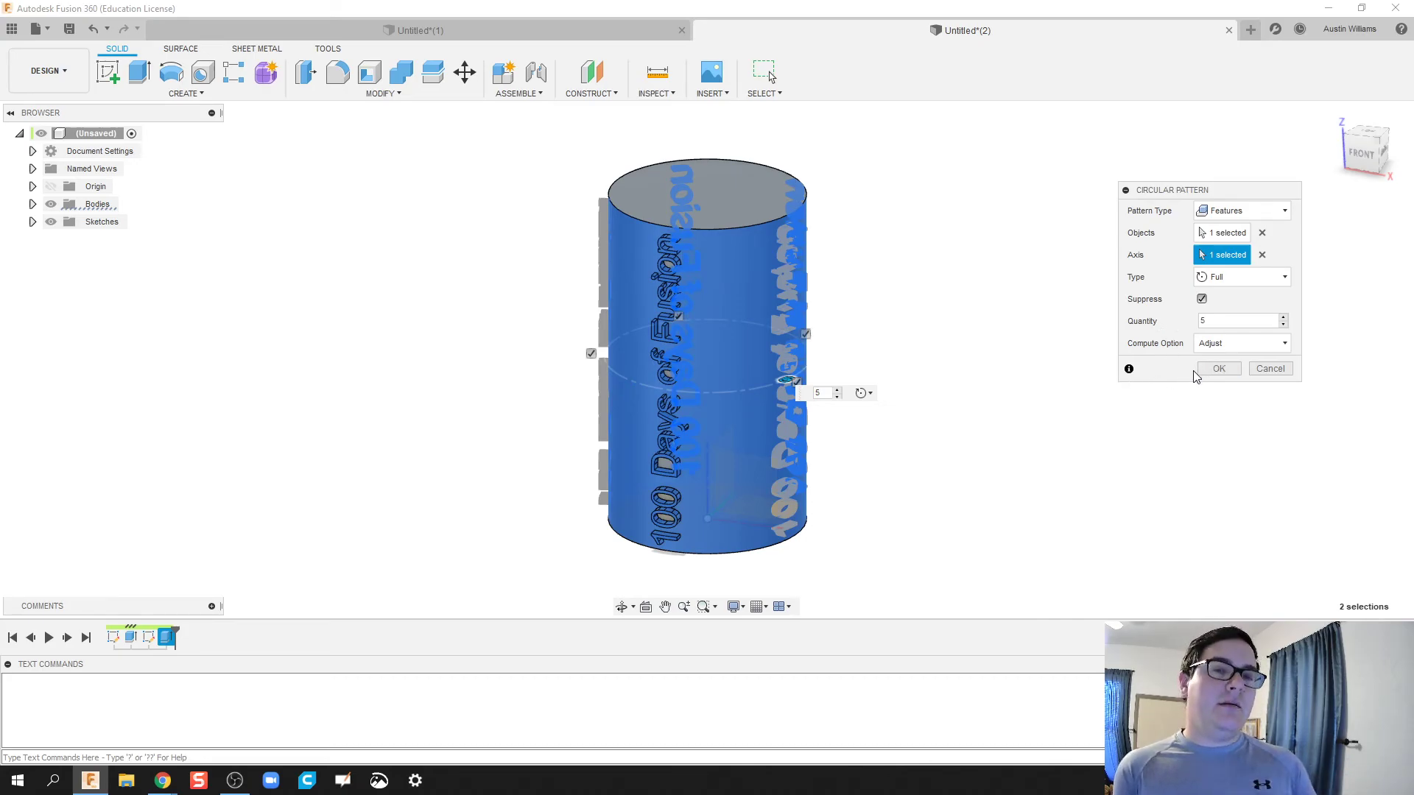
Confirm the circular pattern and orbit around the cylinder to inspect the text copies.
click(1215, 369)
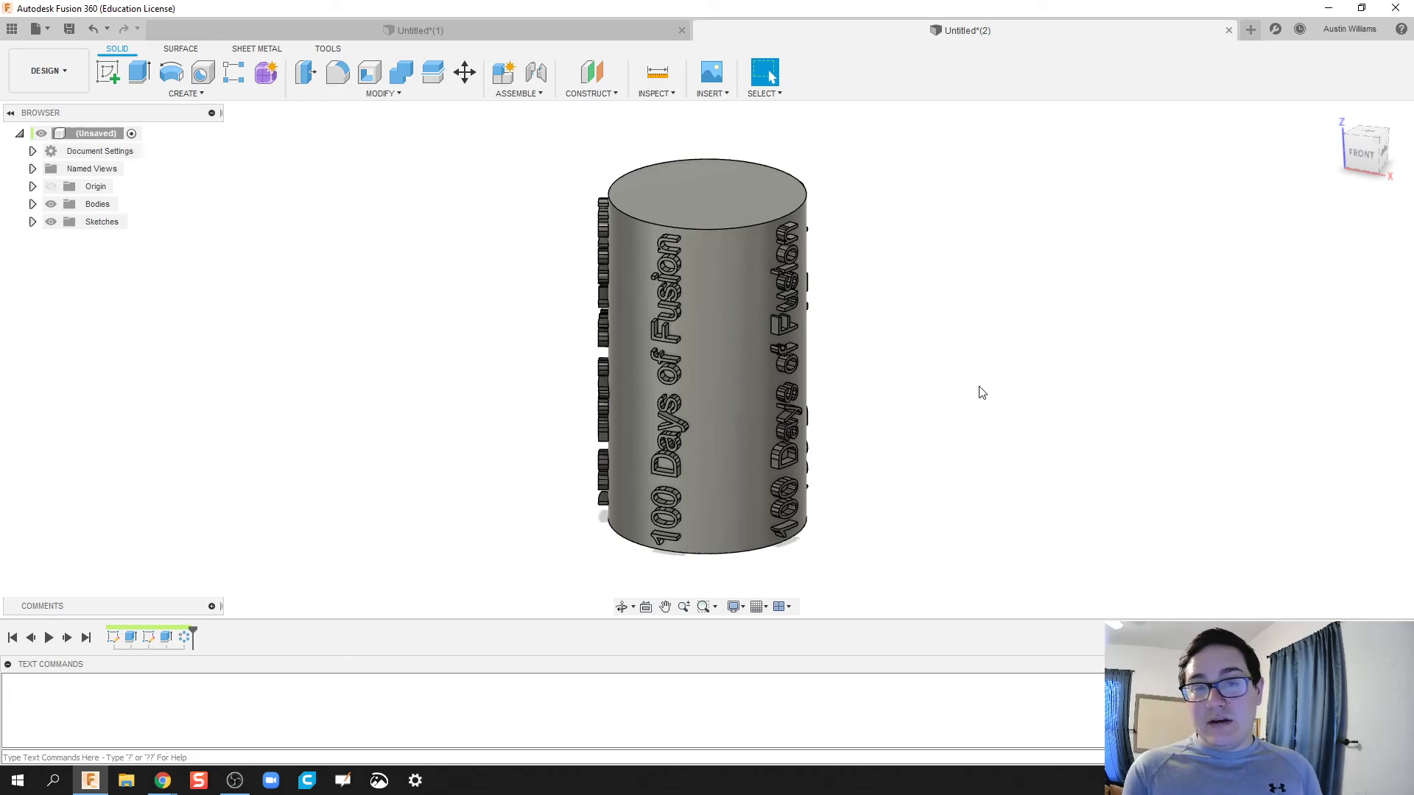
mouse_move(992, 404)
shift+middle_down()
mouse_move(822, 382)
mouse_move(1155, 420)
mouse_move(752, 362)
shift+middle_up()
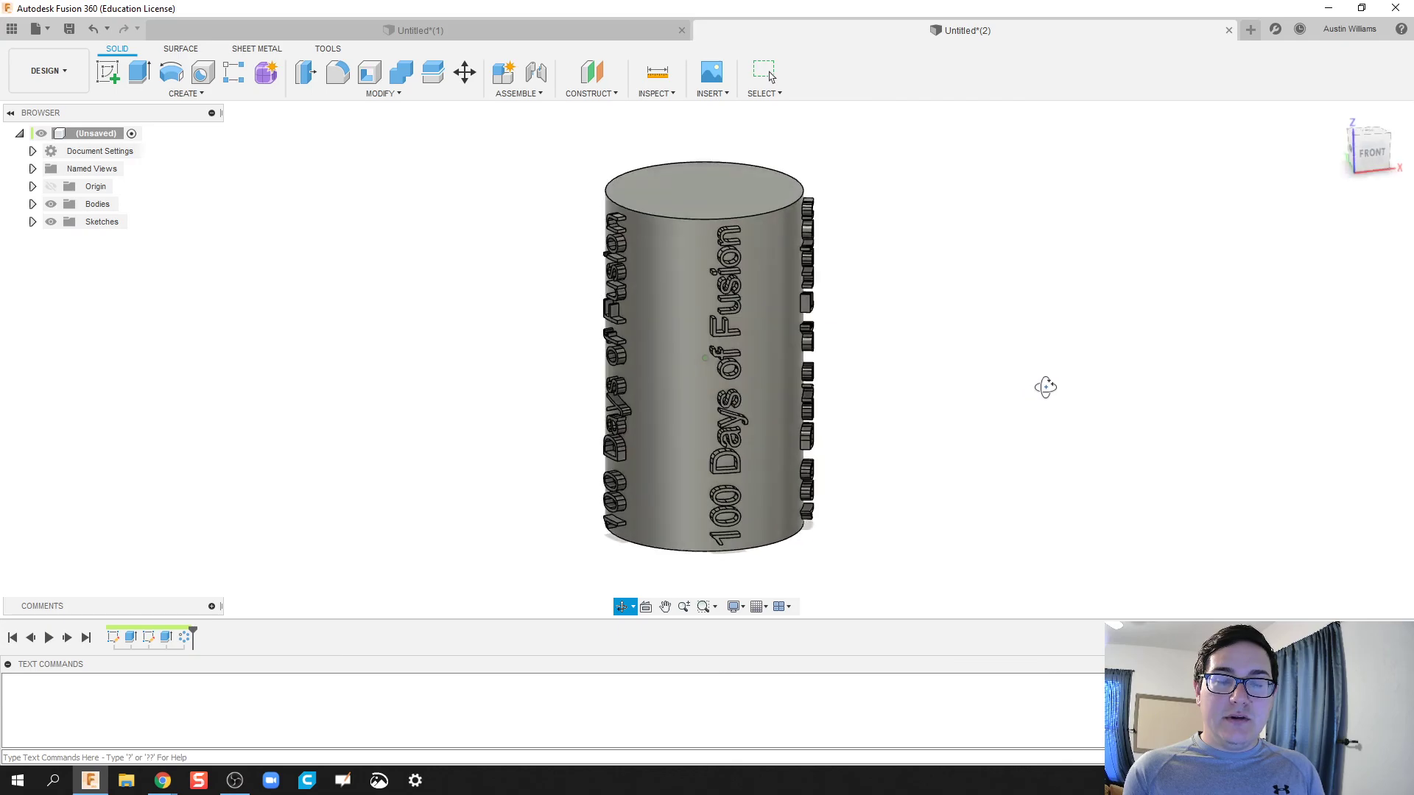
shift+middle_drag(751, 362, 1049, 394)
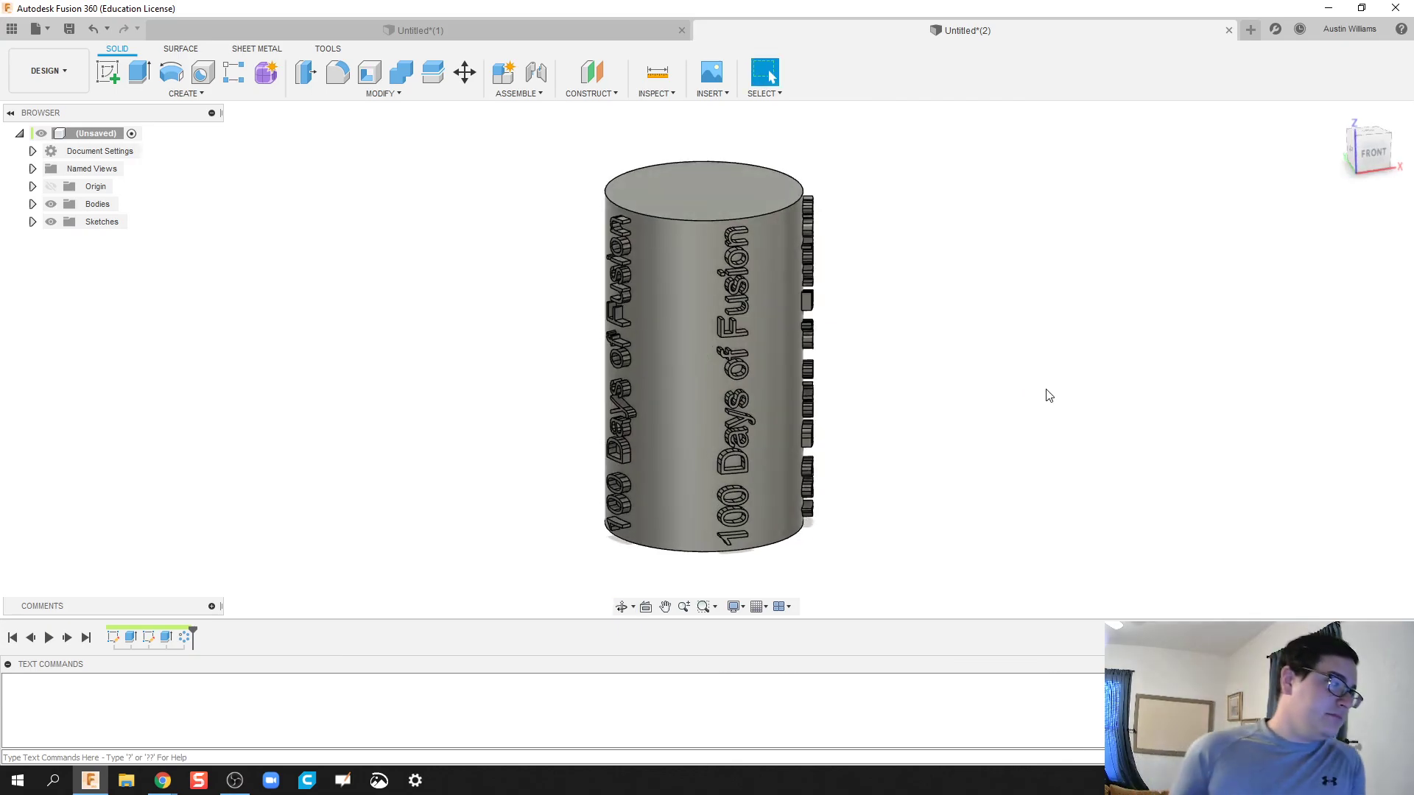